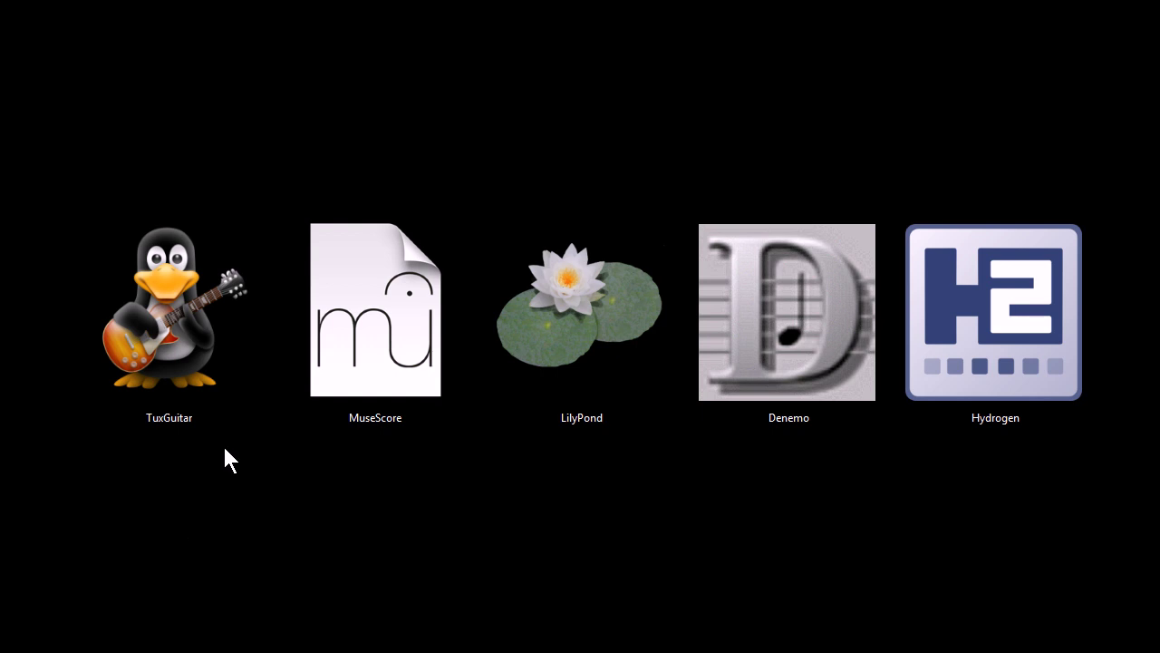
Launch TuxGuitar and place a 2/3/2 chord on the first three strings.
left_click(245, 358)
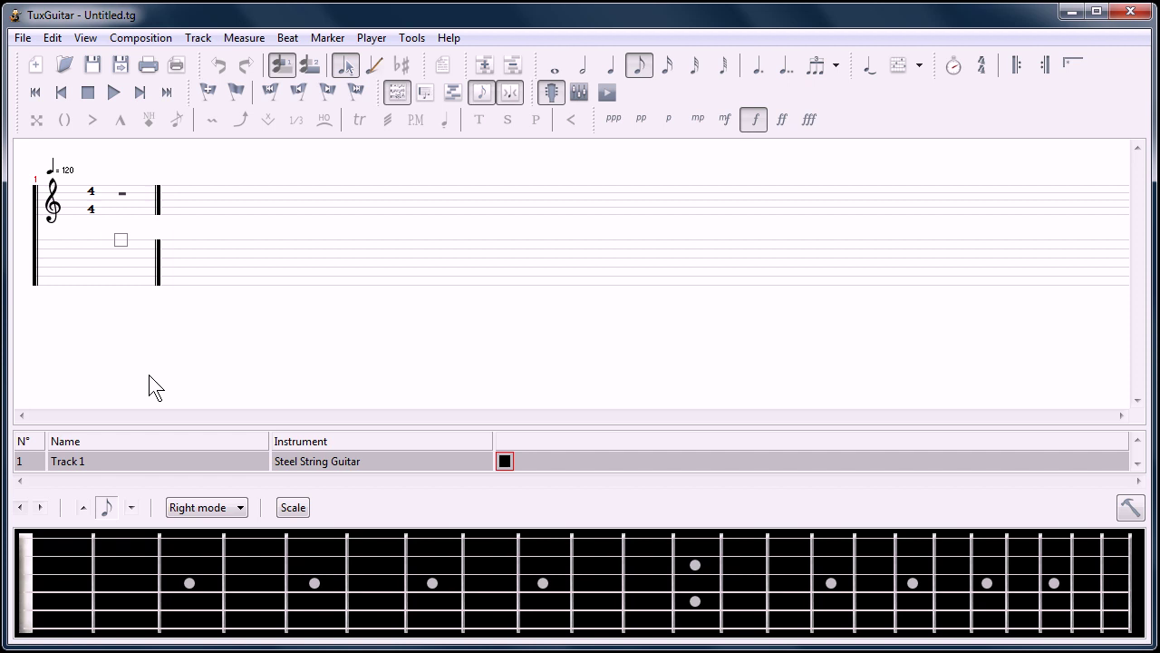
left_click(125, 538)
left_click(189, 556)
left_click(125, 573)
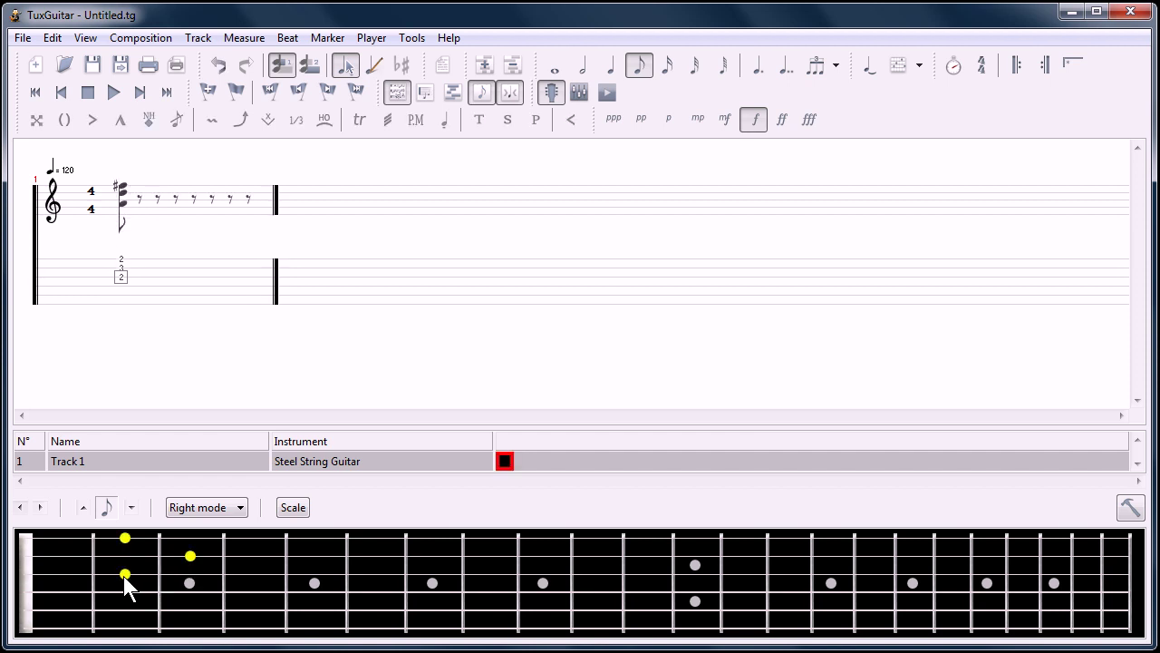
Fill the following beats with frets 3, 22, 2, 3, 2 and 23 across strings.
left_click(145, 283)
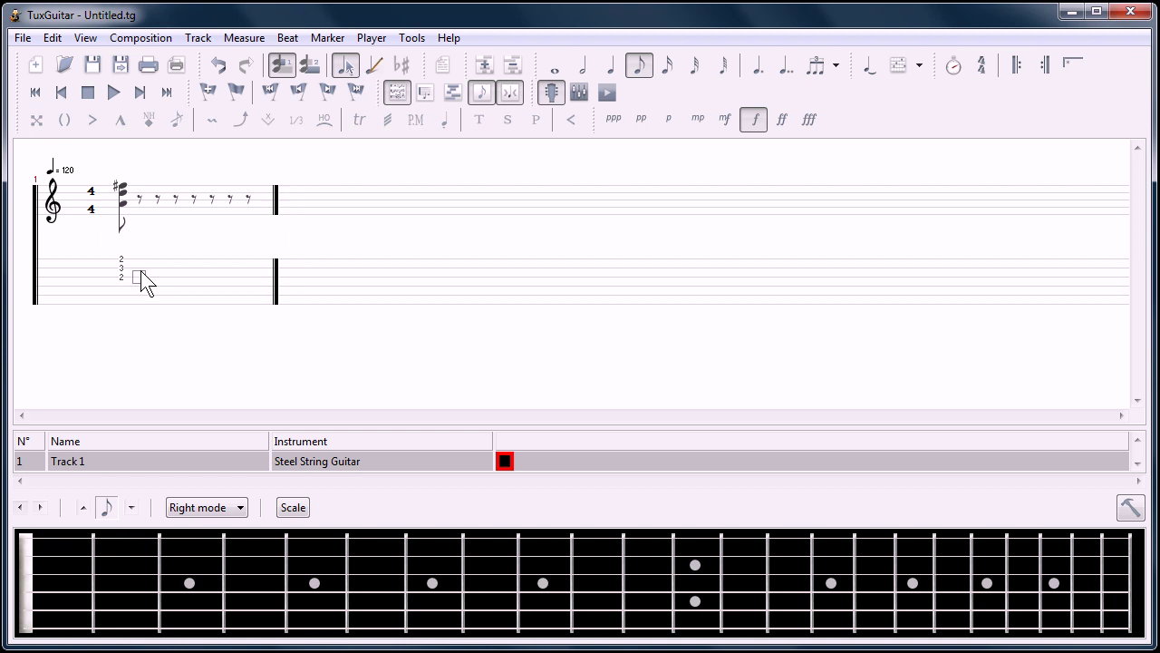
type("3")
key("Right")
key("Right")
key("Up")
type("22")
key("Right")
type("2")
key("Up")
type("3")
key("Right")
key("Down")
type("2")
key("Down")
key("Down")
key("Right")
key("Right")
type("23")
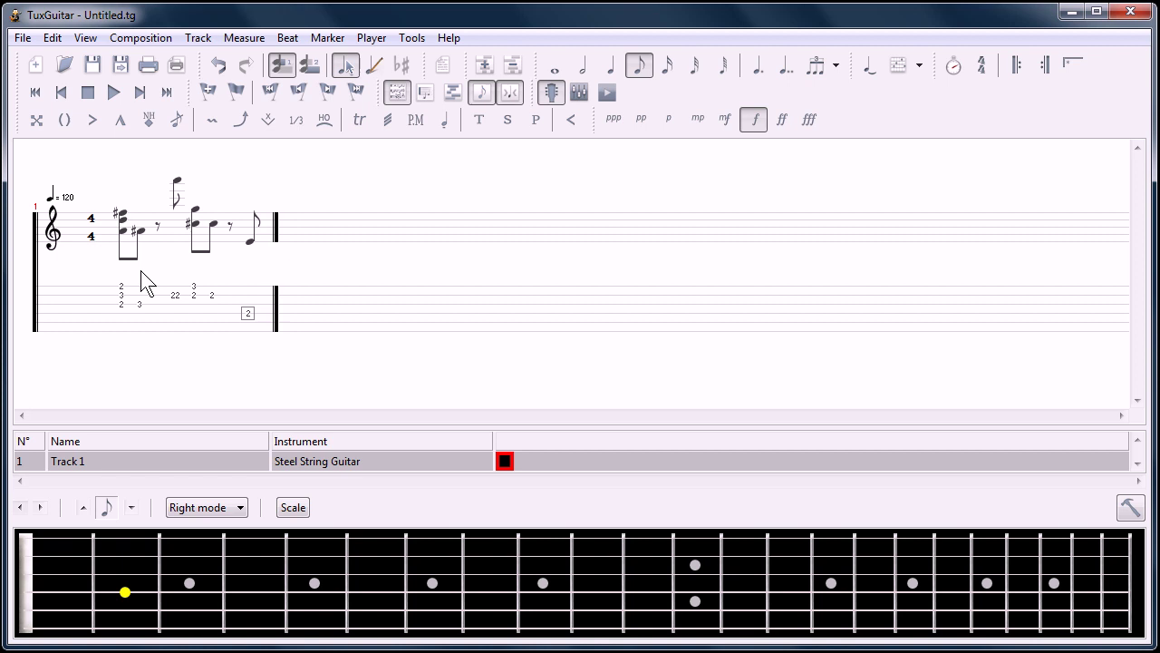
Move into a new measure and enter fret-23 notes.
key("Down")
key("2")
key("Right")
key("Right")
type("23")
key("Right")
type("23")
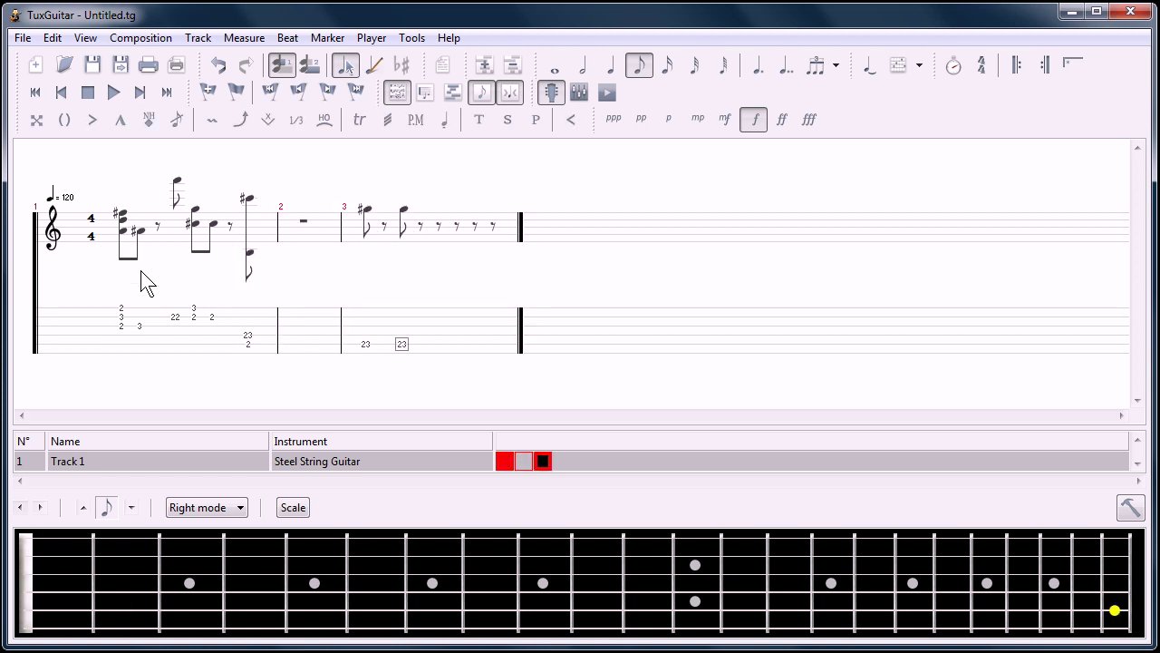
Play the song from its first note, then stop playback.
left_click(125, 211)
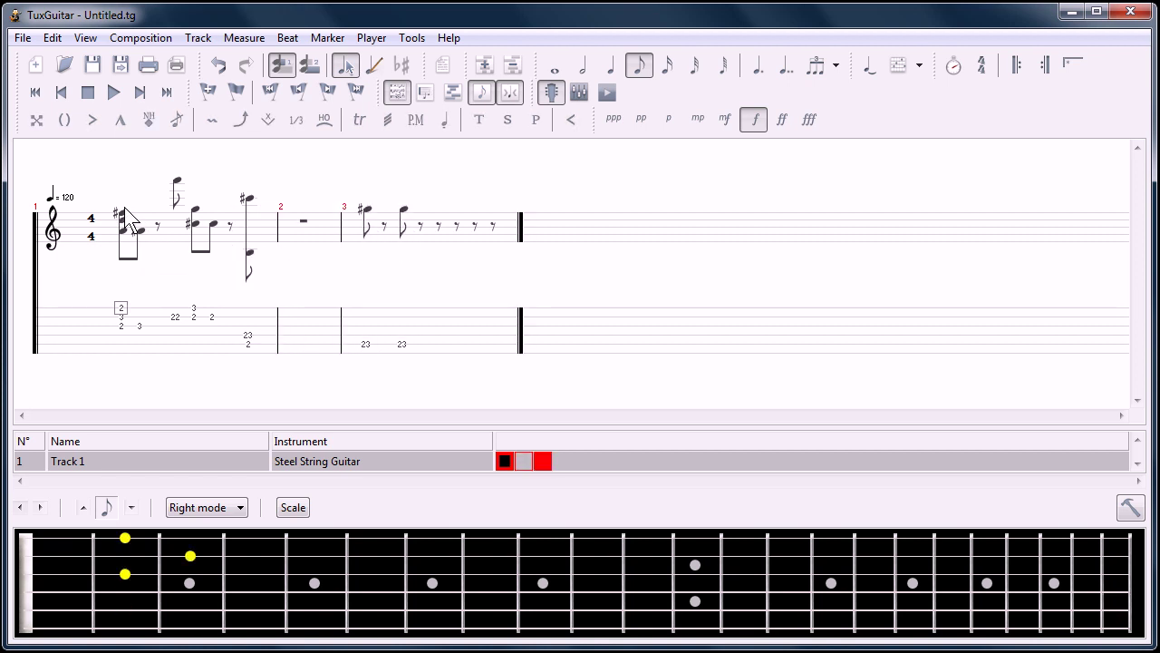
left_click(113, 92)
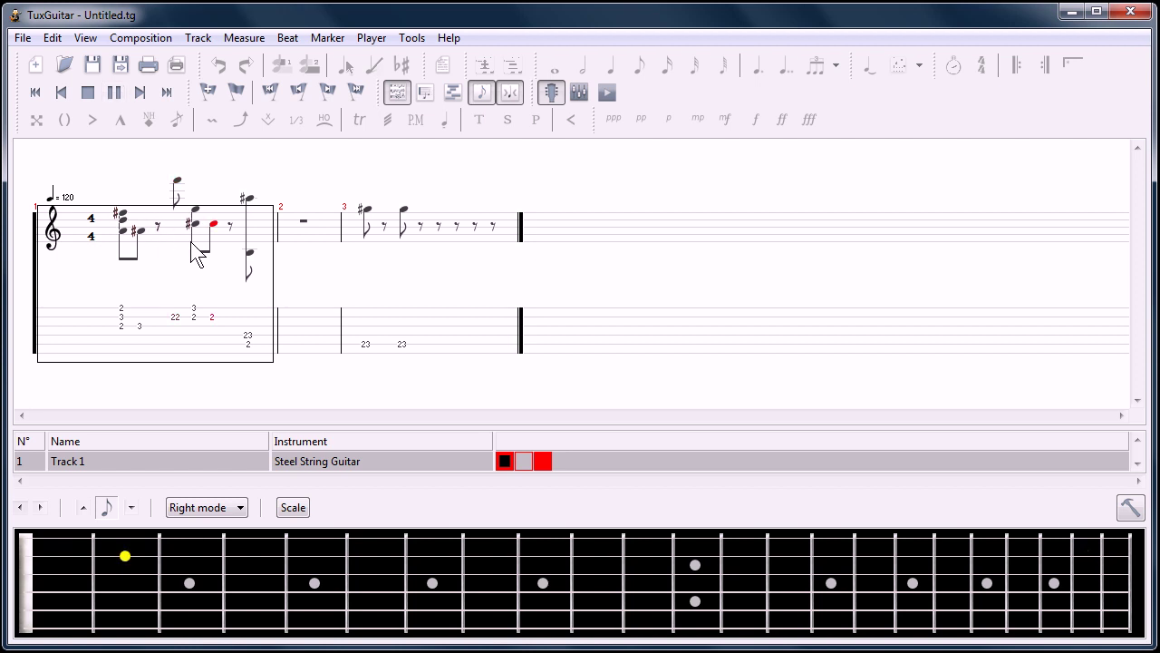
left_click(88, 92)
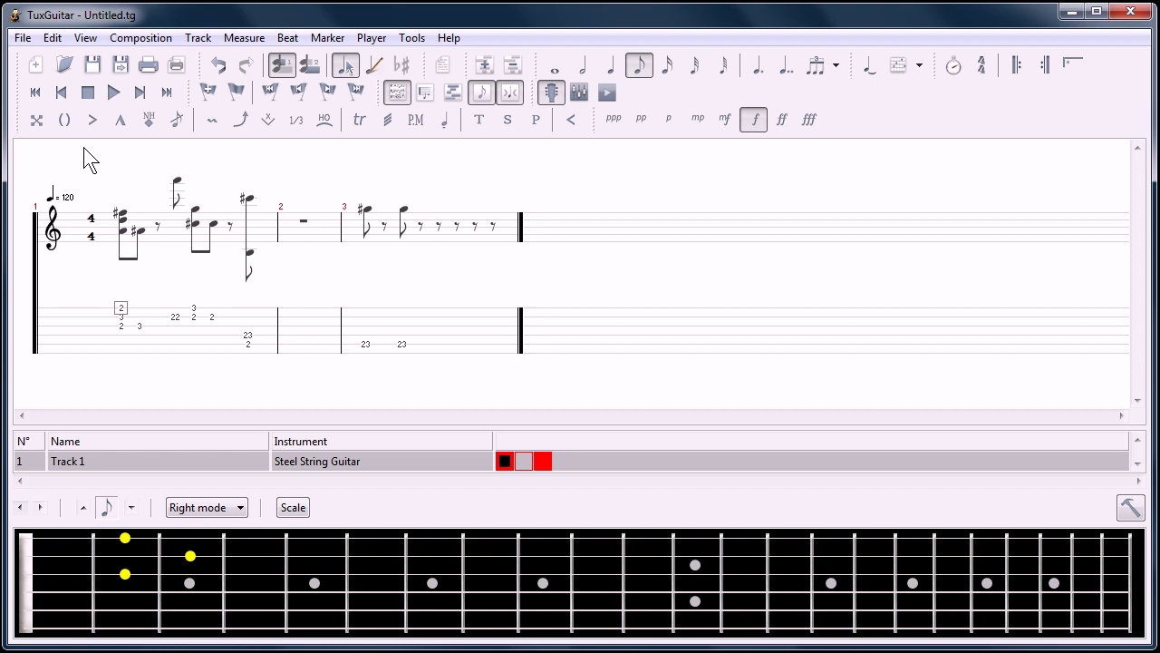
Open Megaman II Metalman without saving the untitled song, play it, and show Guitar 2.
left_click(66, 69)
left_click(572, 362)
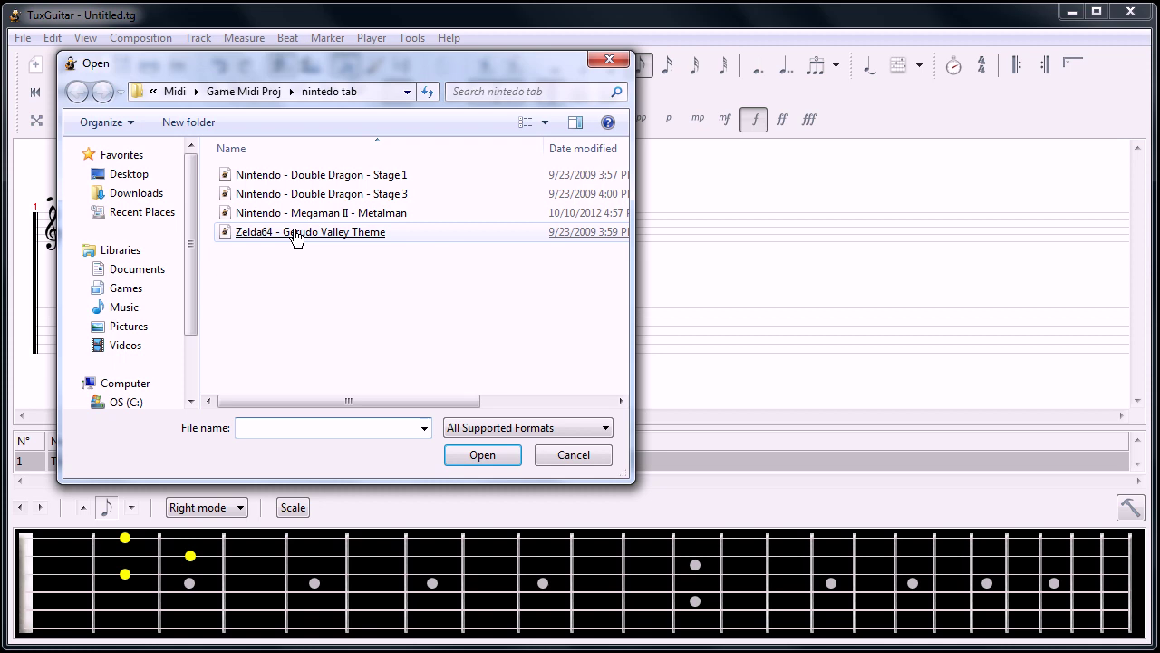
double_click(294, 212)
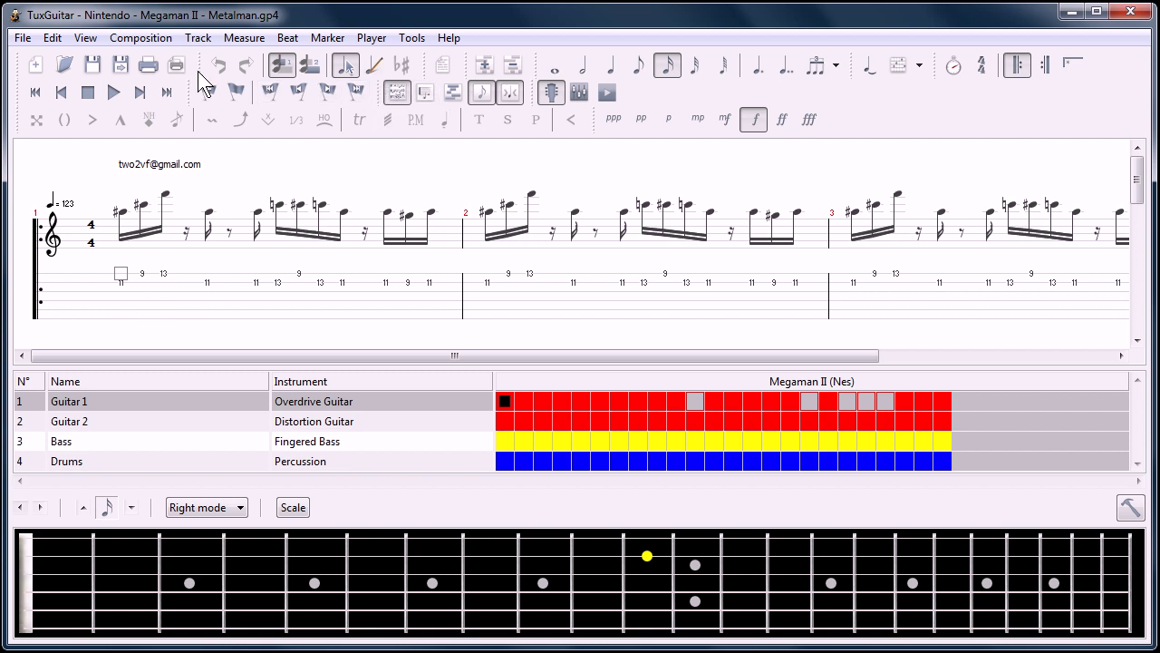
left_click(113, 92)
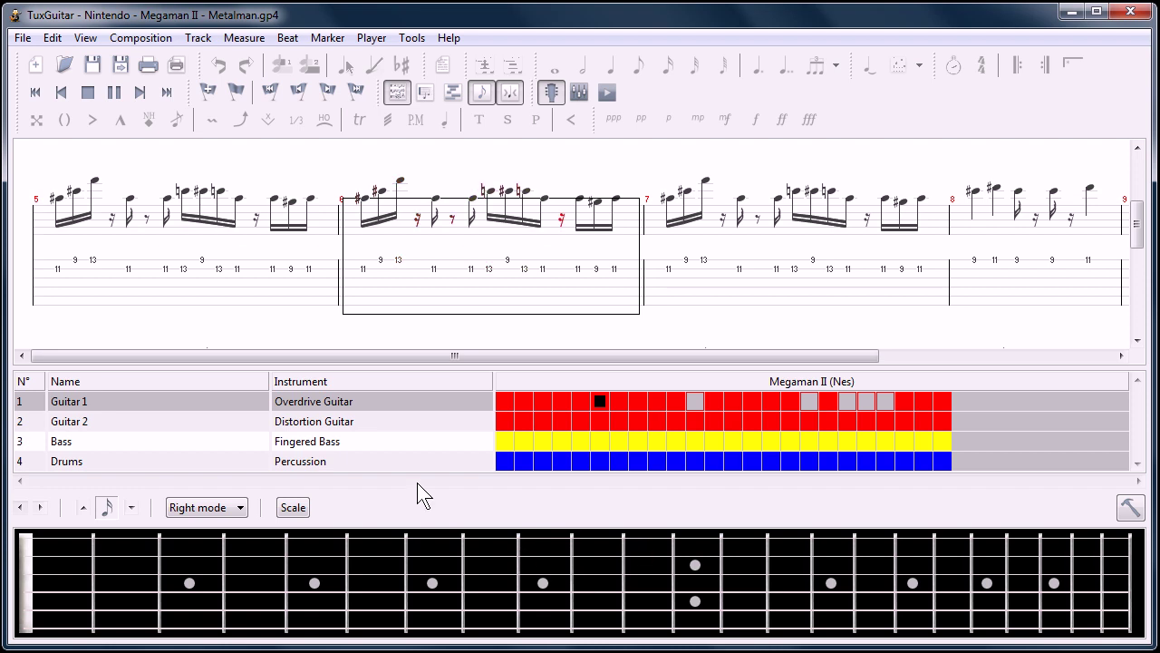
left_click(317, 421)
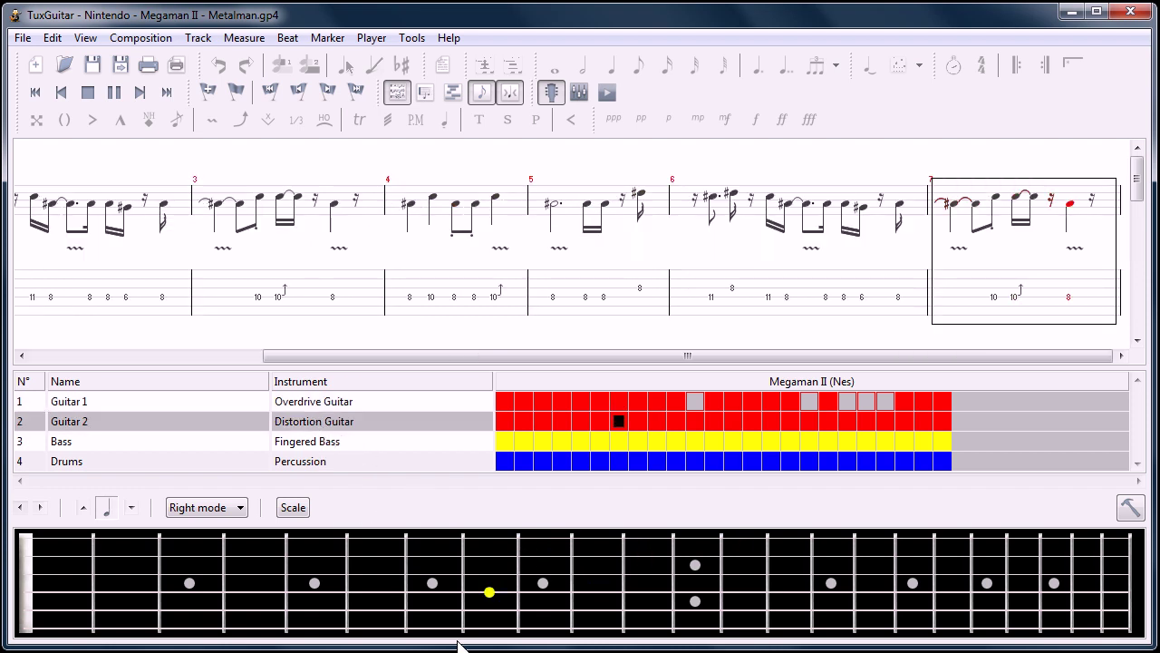
View the Metalman notes in the Piano Editor, reposition it, then close it.
key("ctrl+p")
left_click_drag(412, 442, 416, 223)
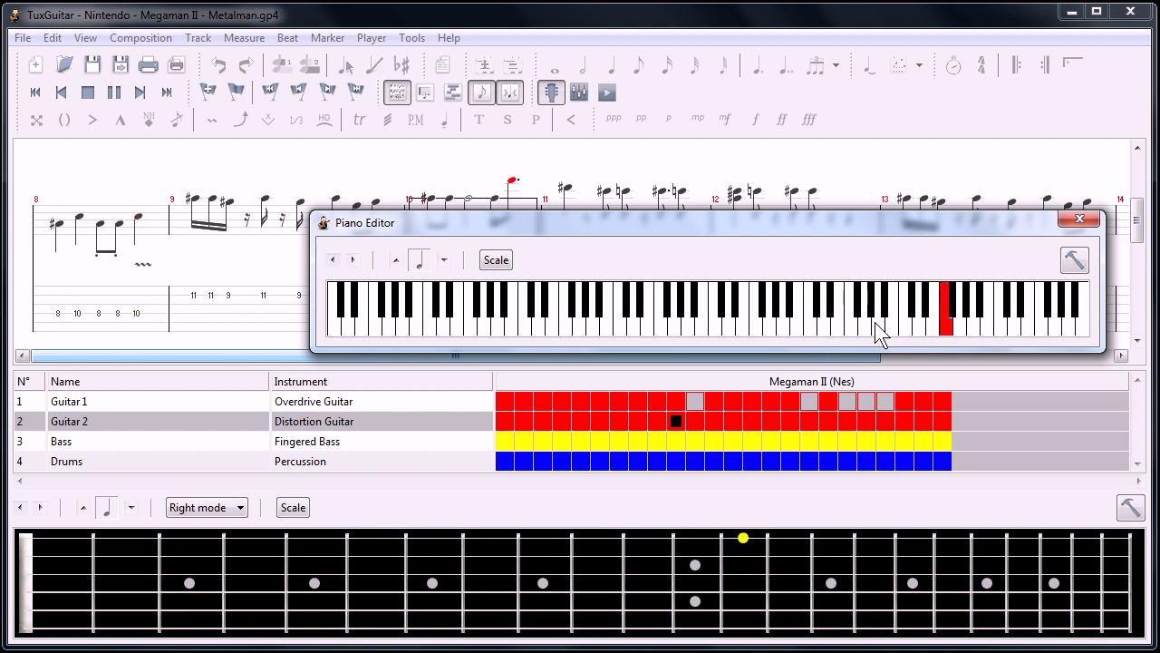
left_click_drag(680, 226, 699, 451)
left_click(698, 593)
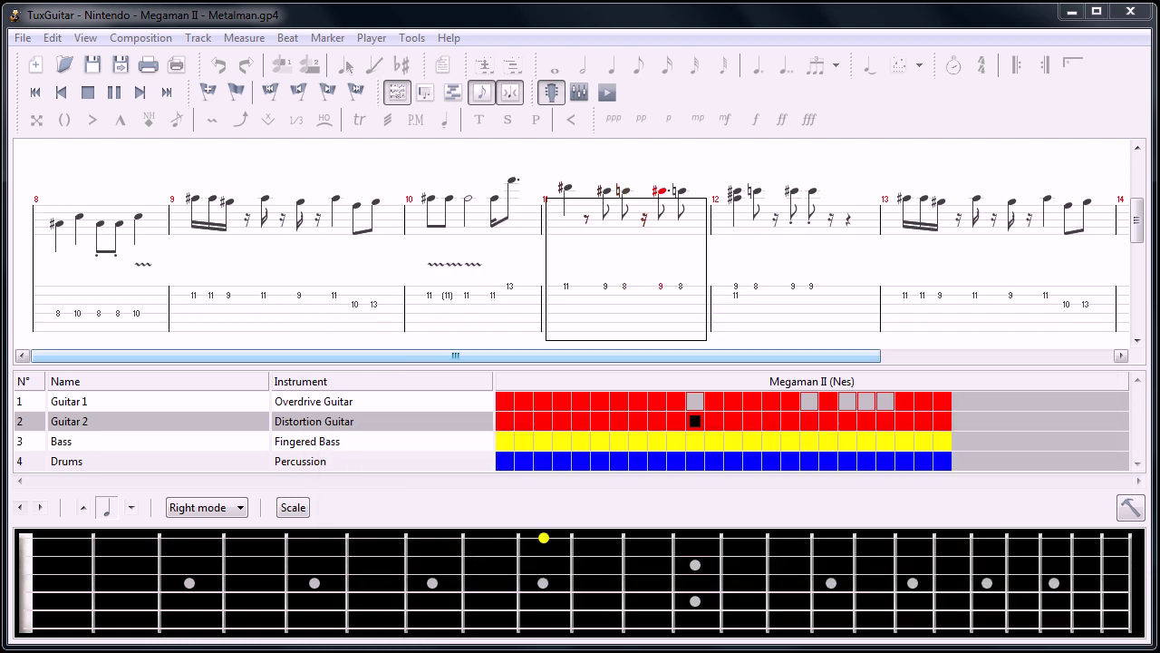
Show the Guitar 1, Guitar 2, Bass and Drums tracks in turn, then stop playback.
left_click(303, 403)
left_click(303, 423)
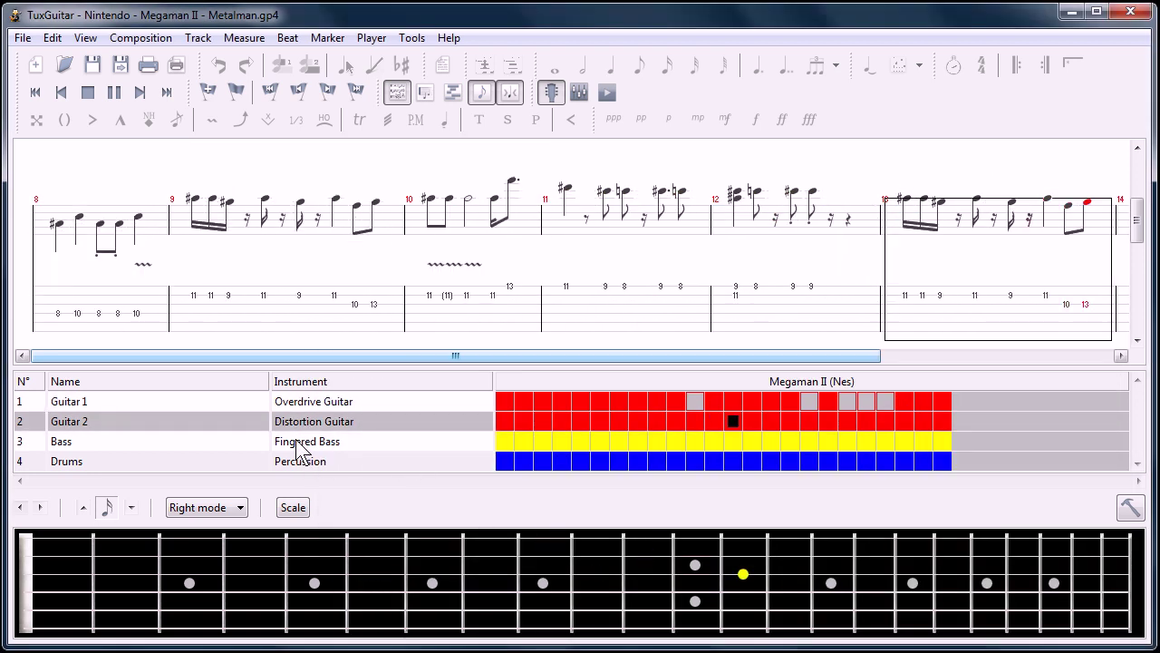
left_click(302, 443)
left_click(302, 462)
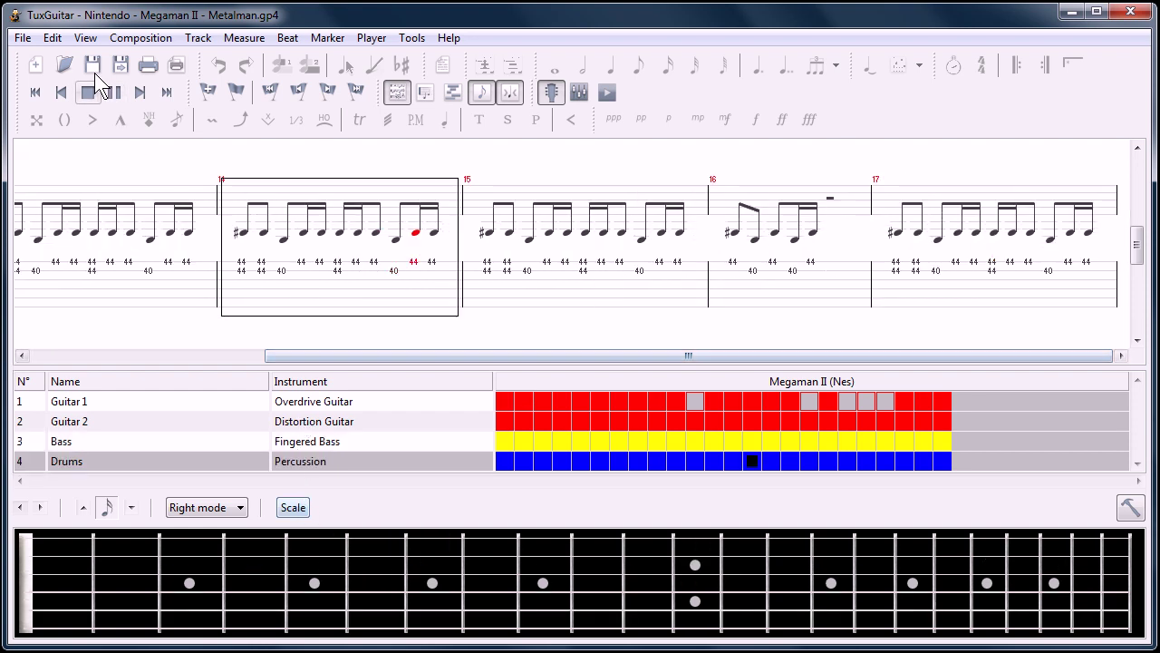
left_click(87, 93)
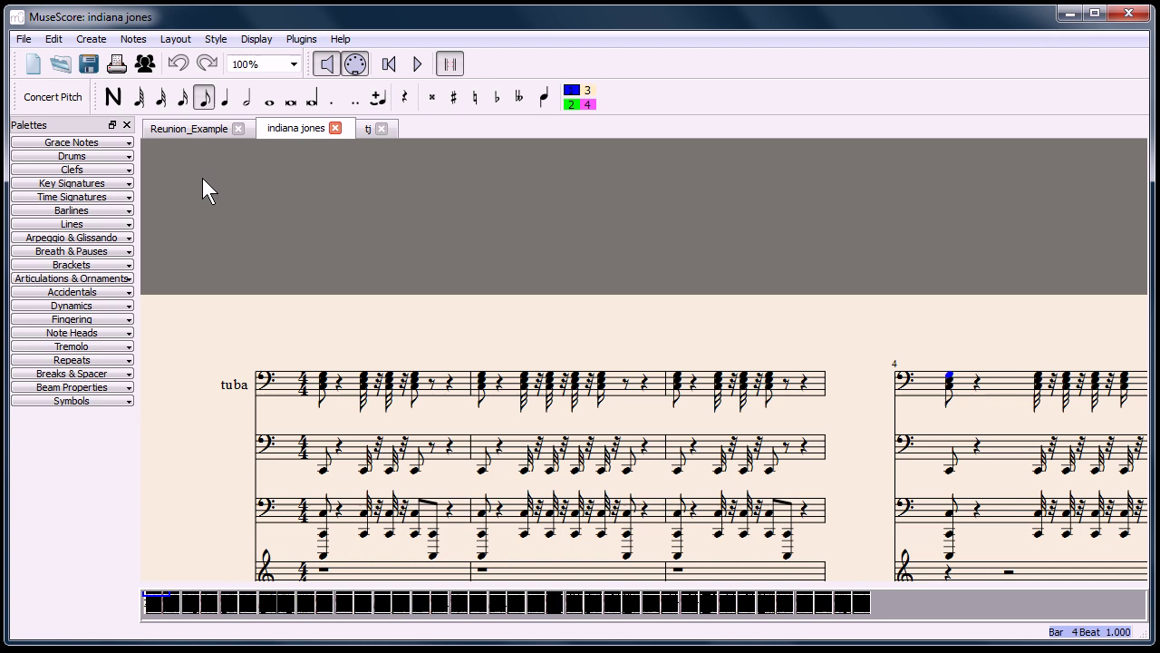
left_click(177, 130)
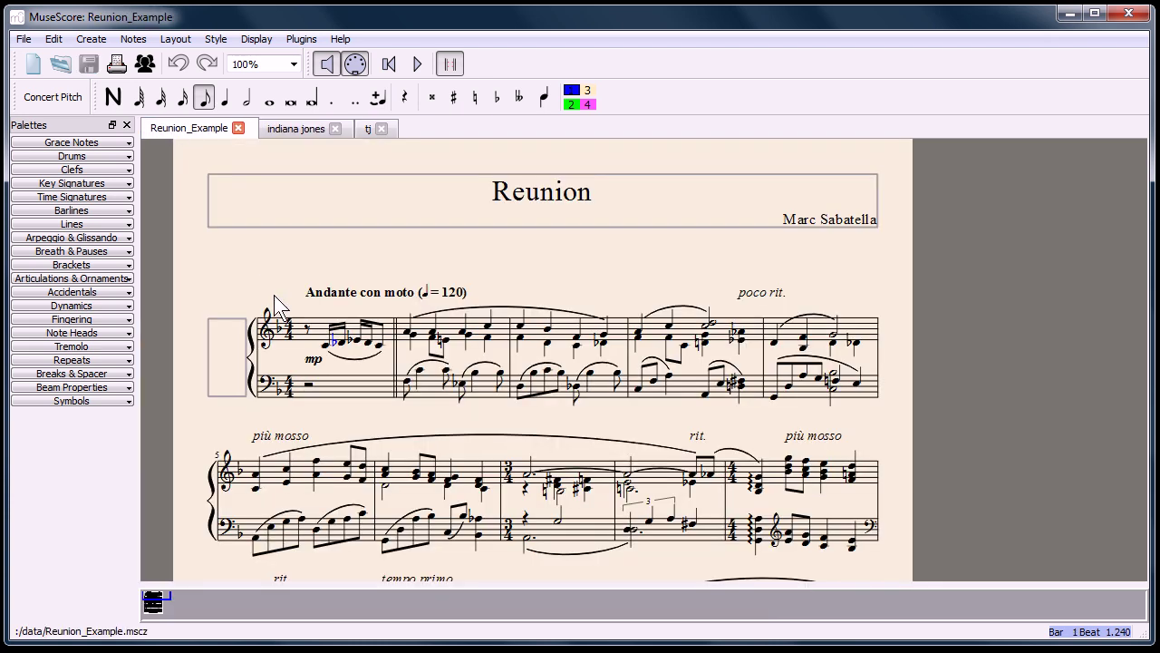
left_click(420, 65)
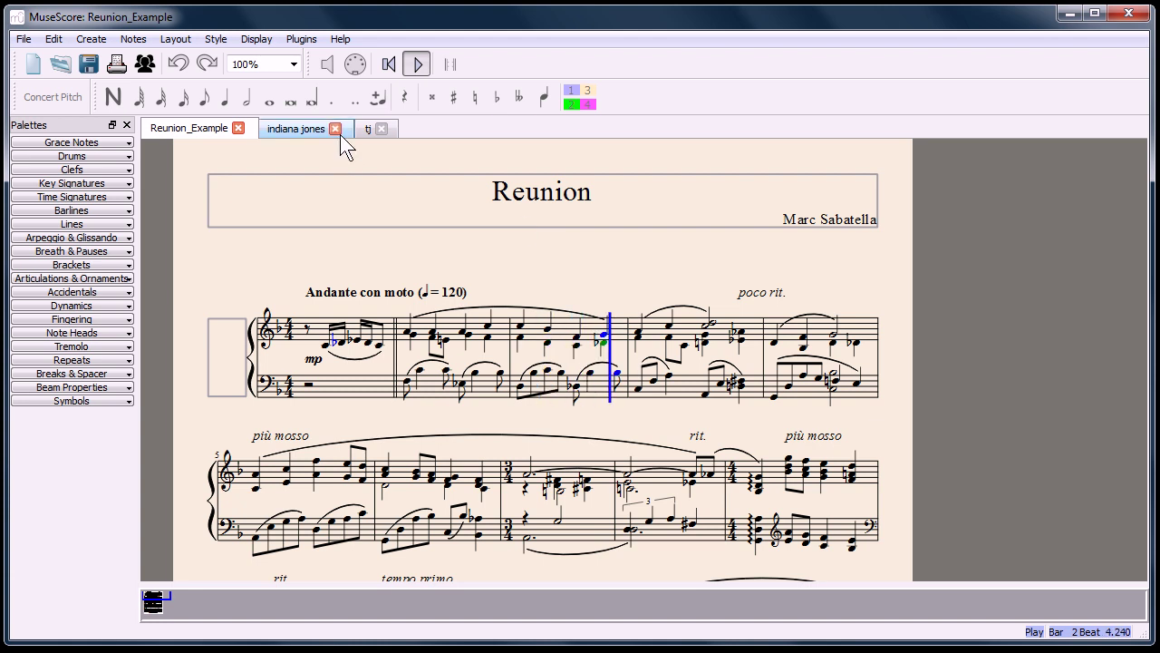
left_click(416, 69)
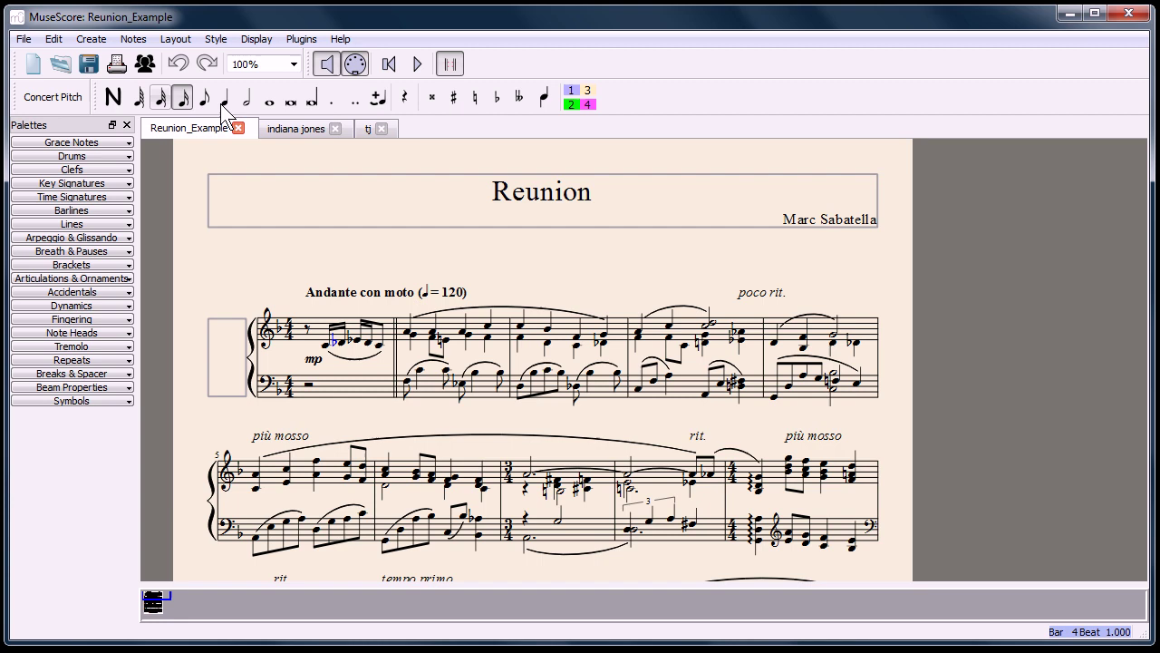
left_click(281, 128)
scroll(262, 327, "down", 2)
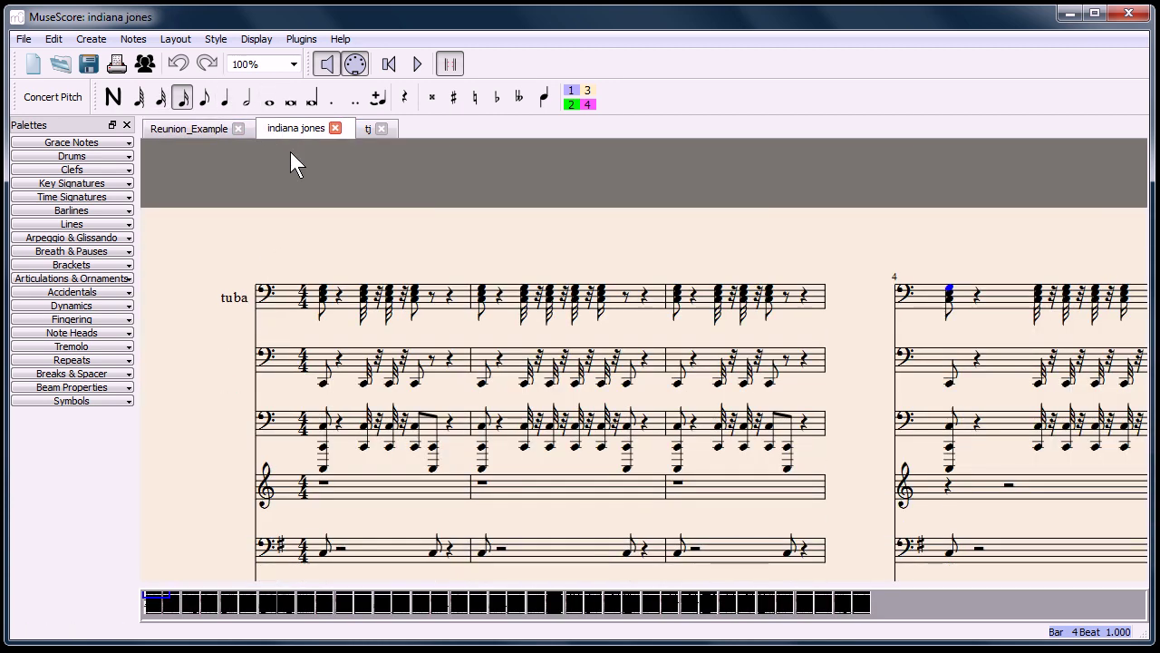
scroll(290, 148, "down", 1)
Play indiana jones from measure 4, stop near bar 10, then switch to the tj score.
left_click(419, 65)
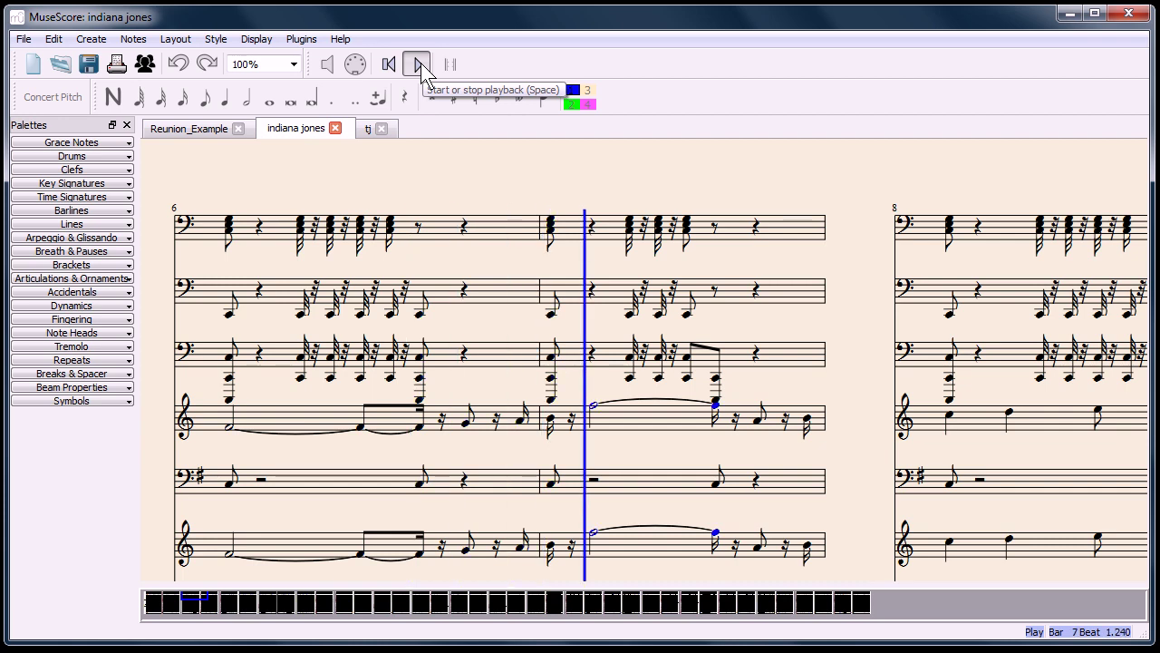
scroll(354, 280, "down", 2)
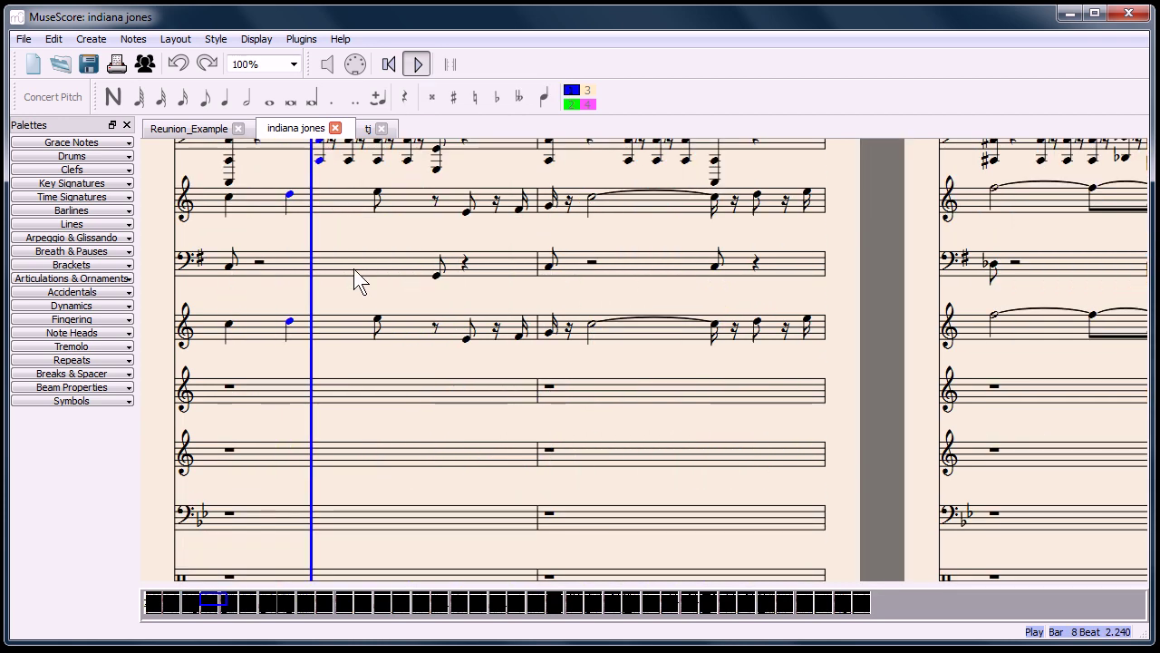
scroll(353, 268, "up", 3)
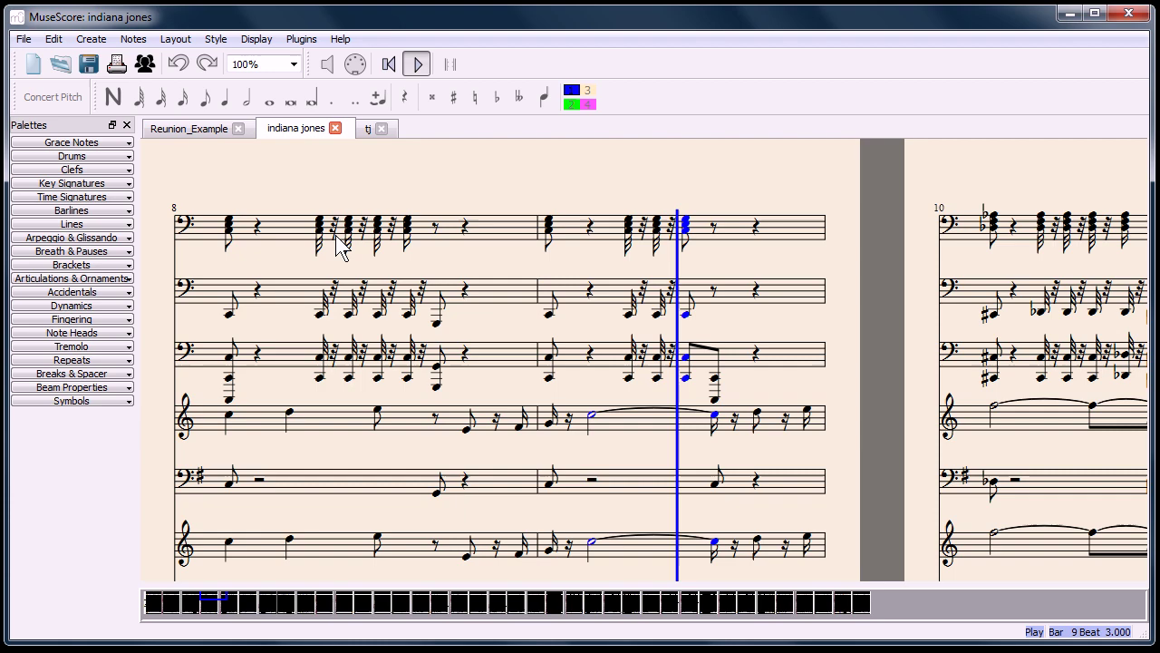
left_click(417, 65)
left_click_drag(241, 616, 159, 616)
left_click(368, 128)
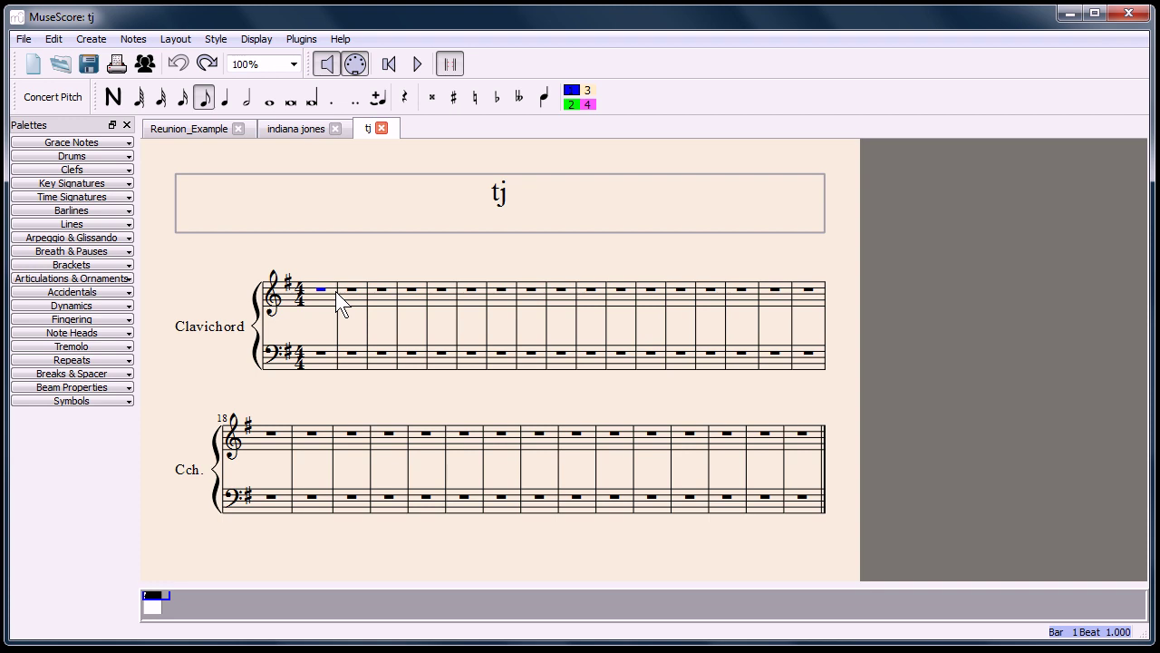
Enter a short melody of quarter notes starting in bar 1 of the tj score.
left_click(320, 291)
key("n")
key("a")
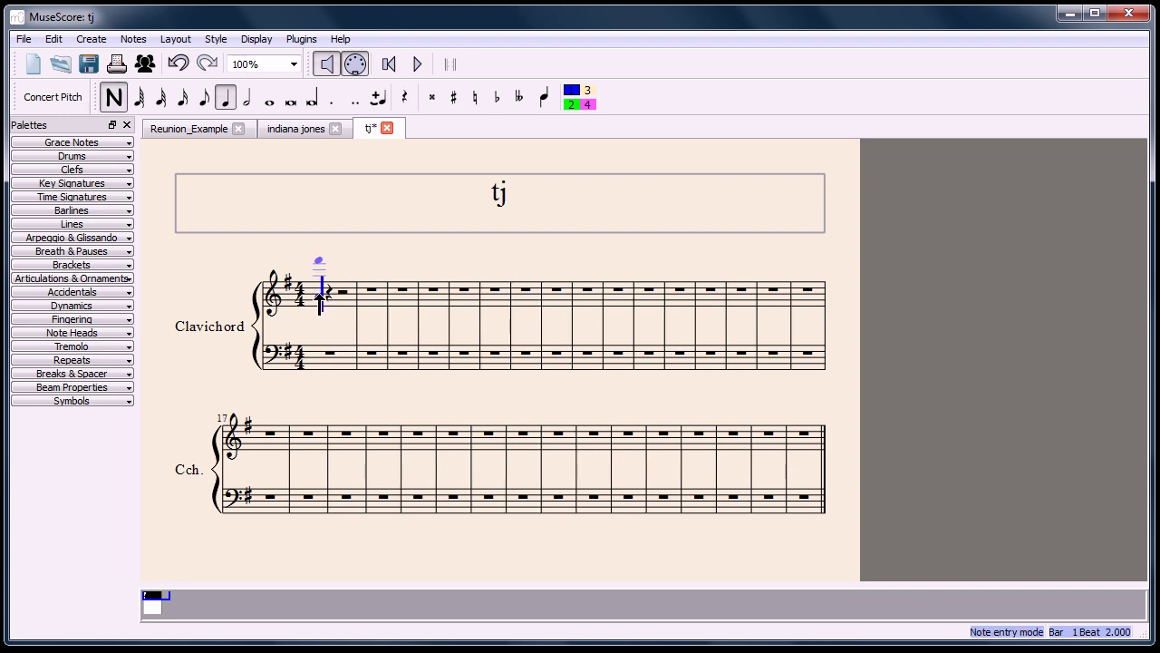
left_click(338, 294)
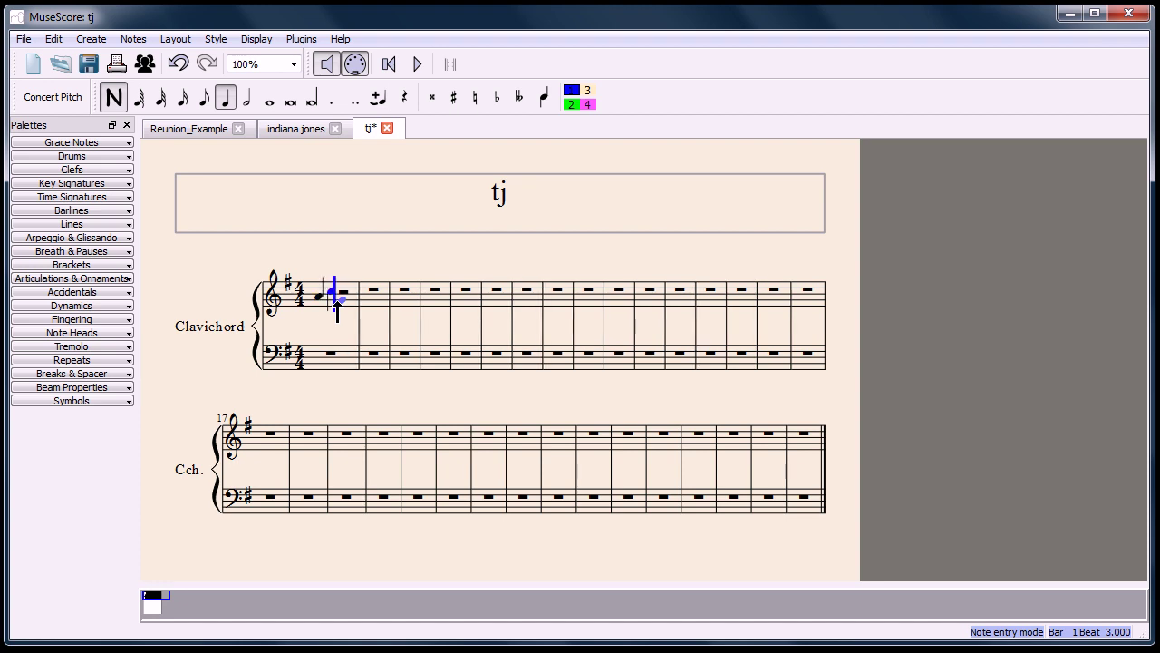
left_click(343, 302)
left_click(350, 279)
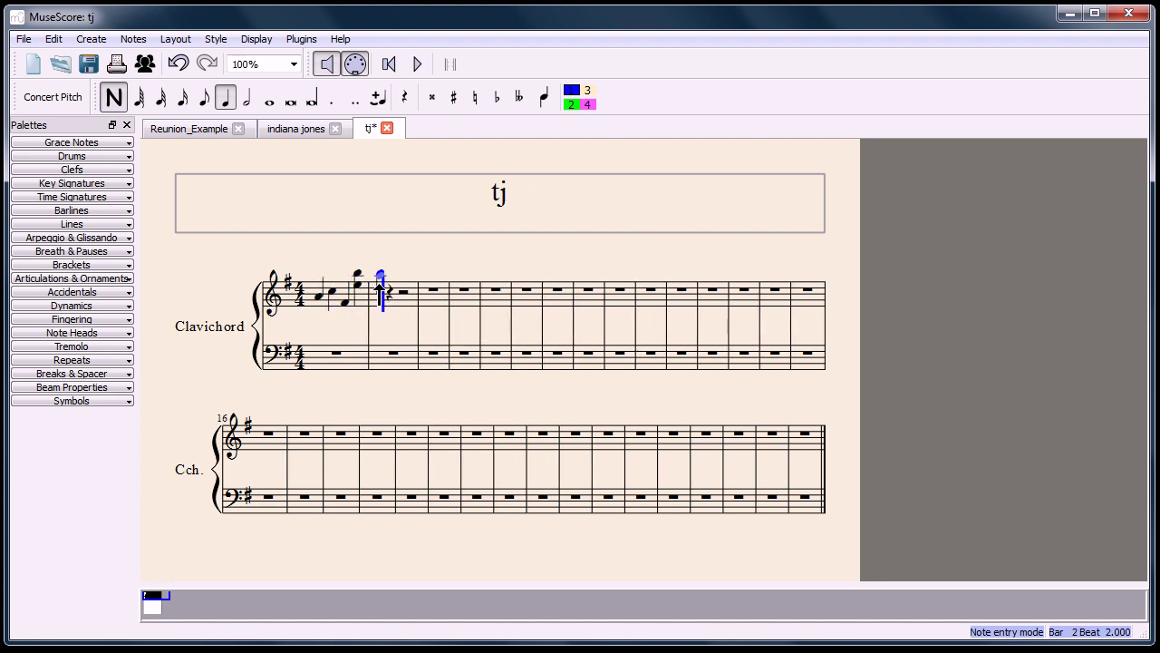
key("e")
key("e")
key("g")
key("a")
key("0")
key("b")
key("f")
key("b")
key("0")
key("b")
key("g")
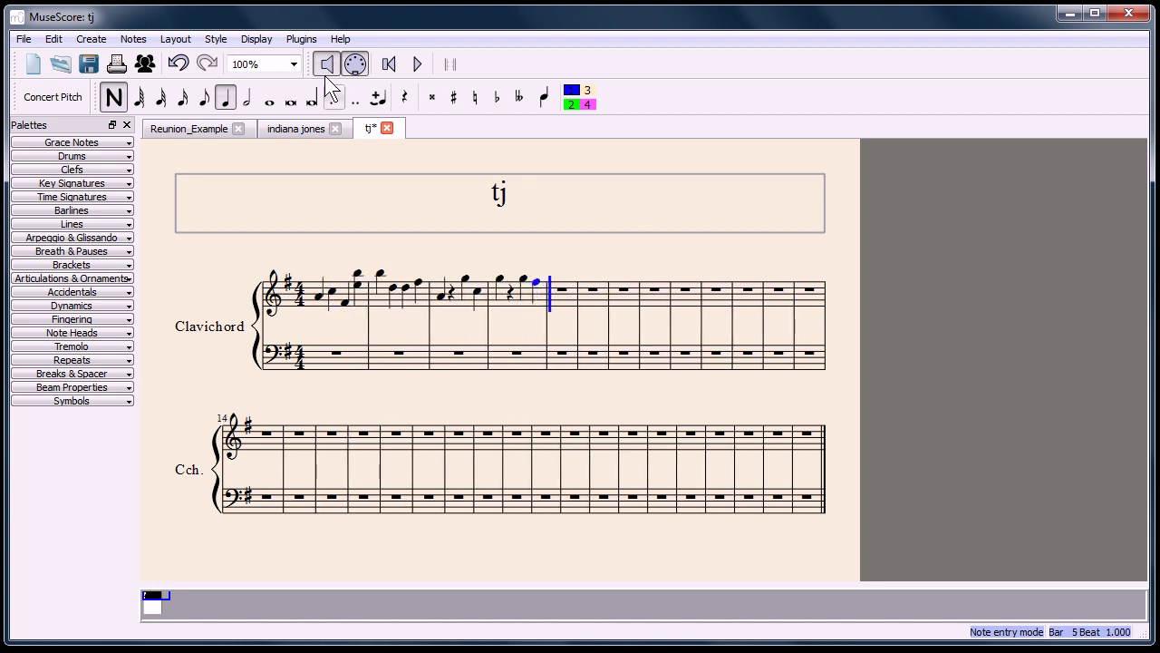
Play the tj score from bar 1, stop it, and return to note entry.
left_click(390, 64)
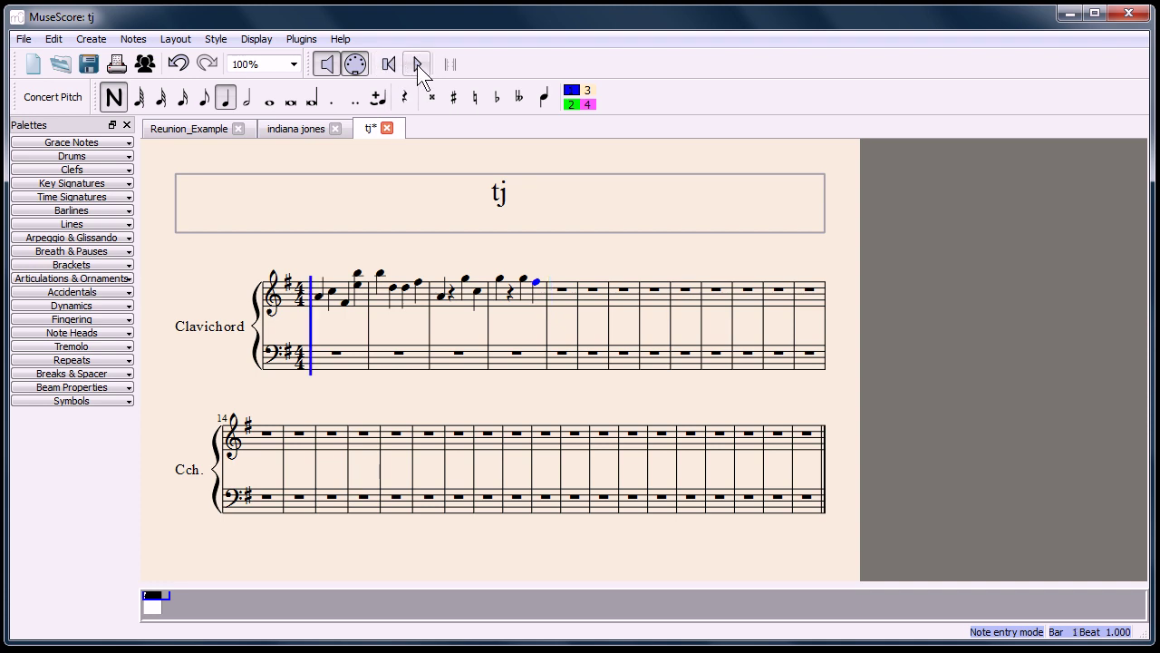
left_click(417, 64)
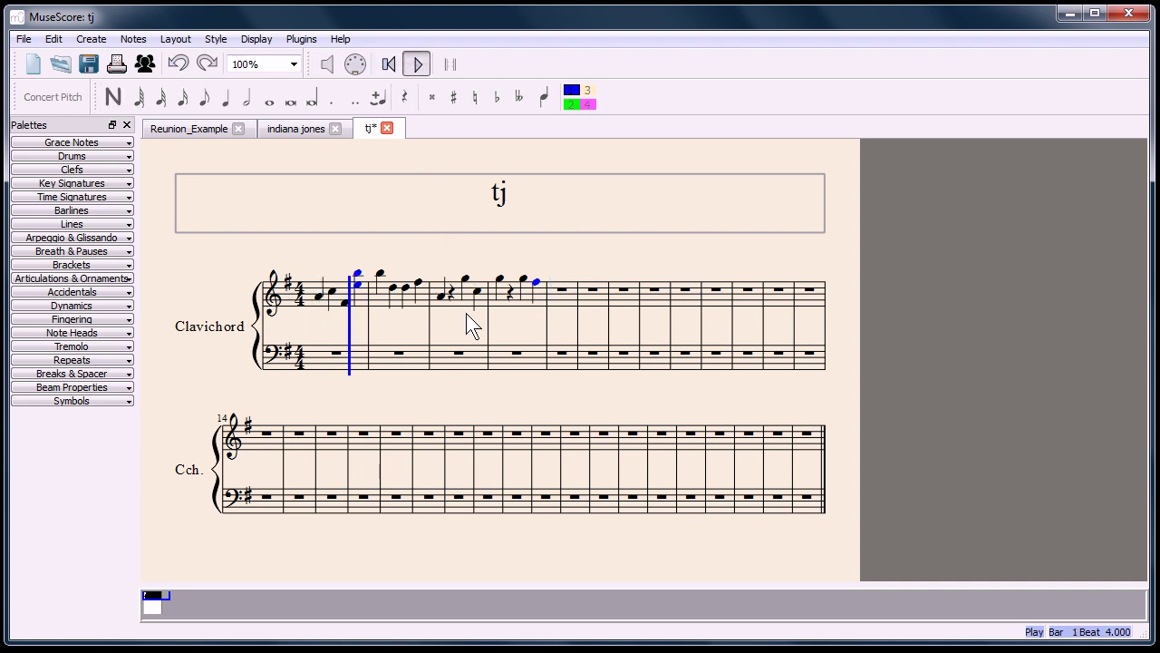
left_click(420, 64)
key("n")
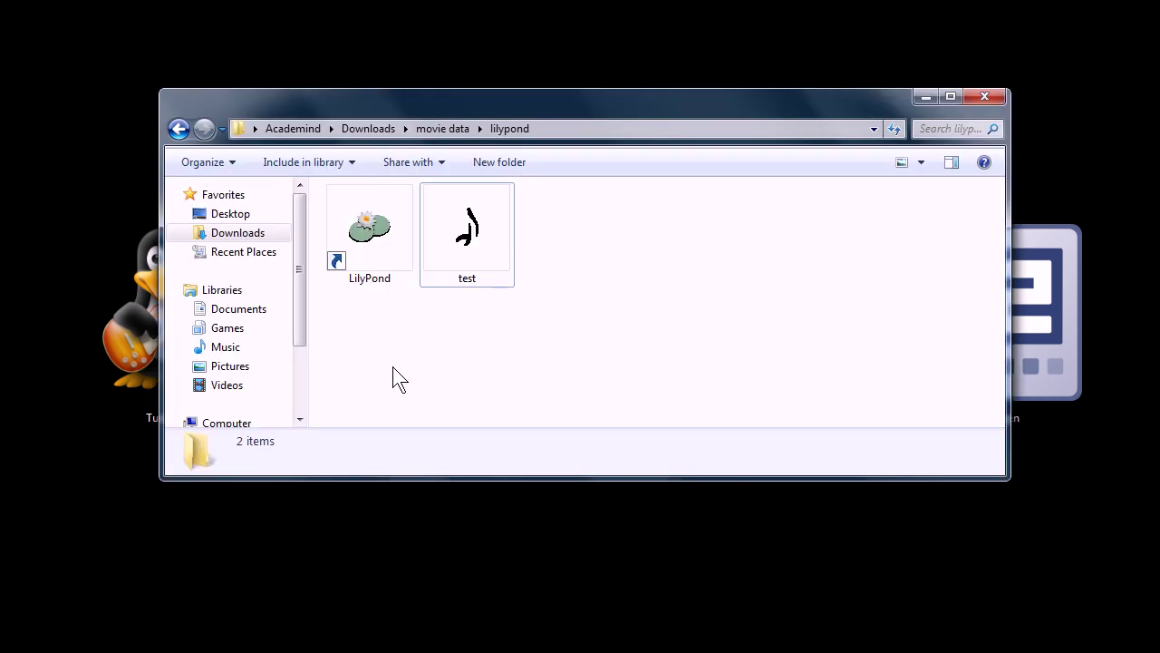
Open test.ly in Notepad++ using Edit with Notepad++.
right_click(437, 232)
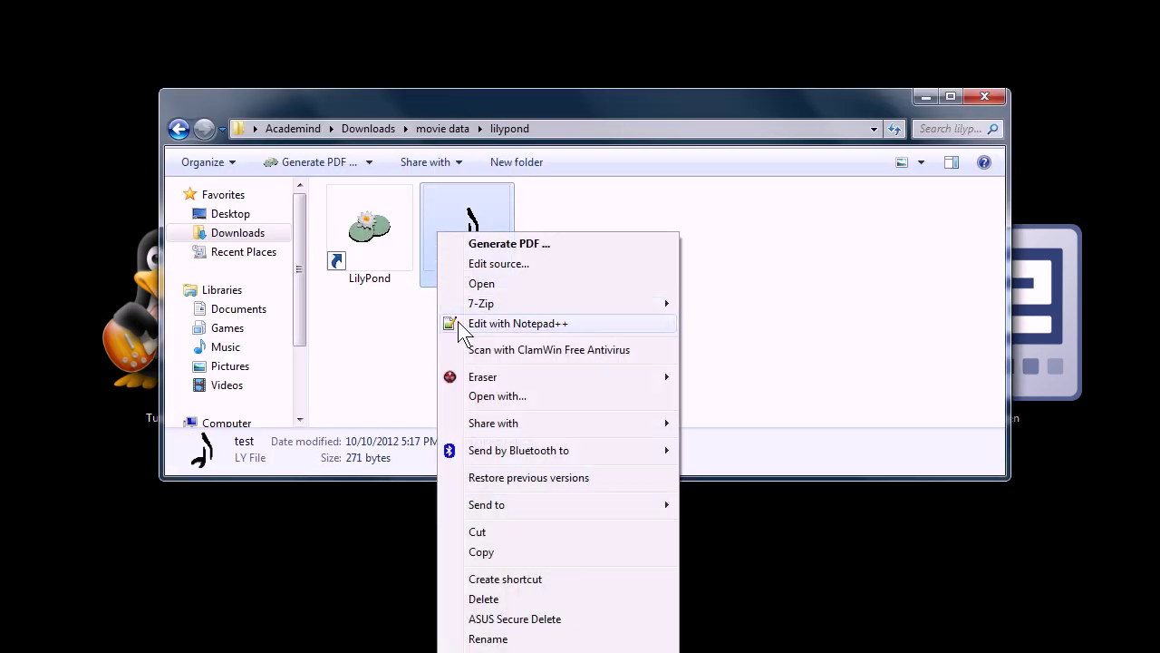
left_click(494, 323)
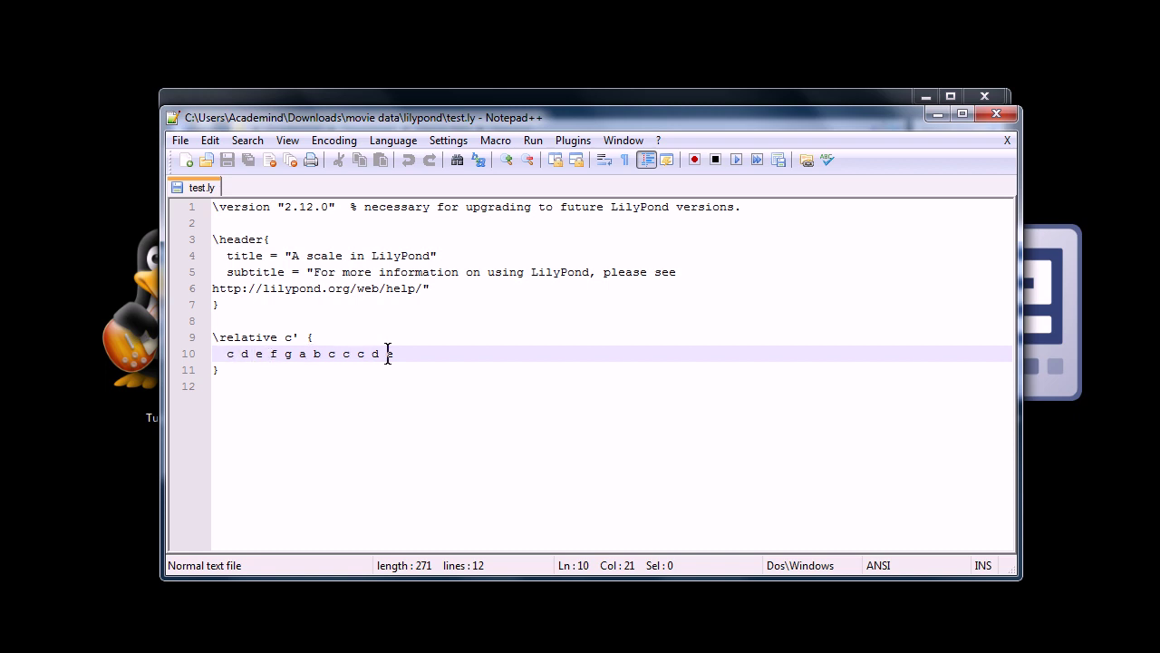
Inspect the scale notes at the end of line 10 of test.ly.
left_click(396, 356)
Generate test.pdf from test.ly with Generate PDF... and view it in SumatraPDF.
left_click(1001, 118)
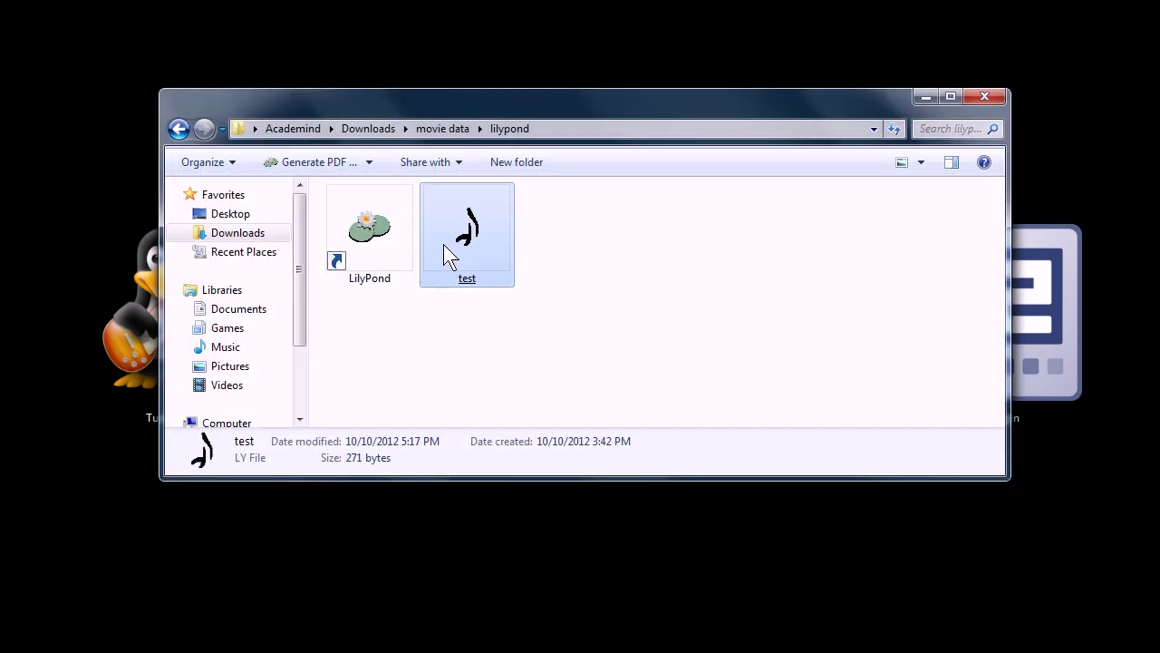
left_click_drag(443, 244, 469, 262)
right_click(472, 251)
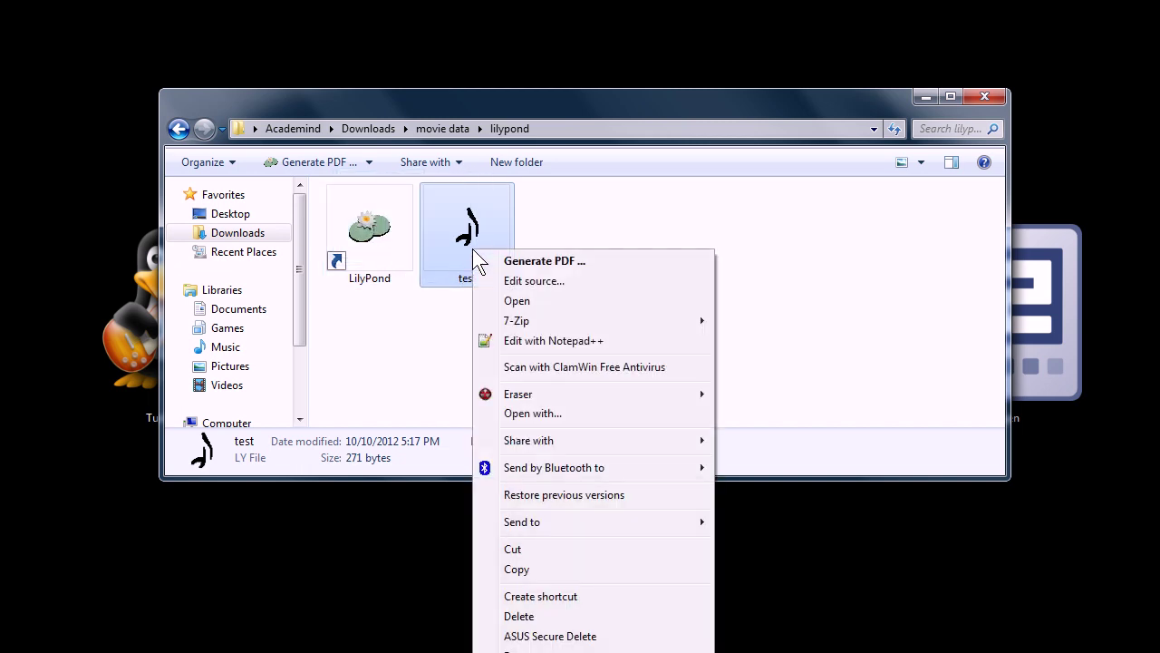
left_click(526, 261)
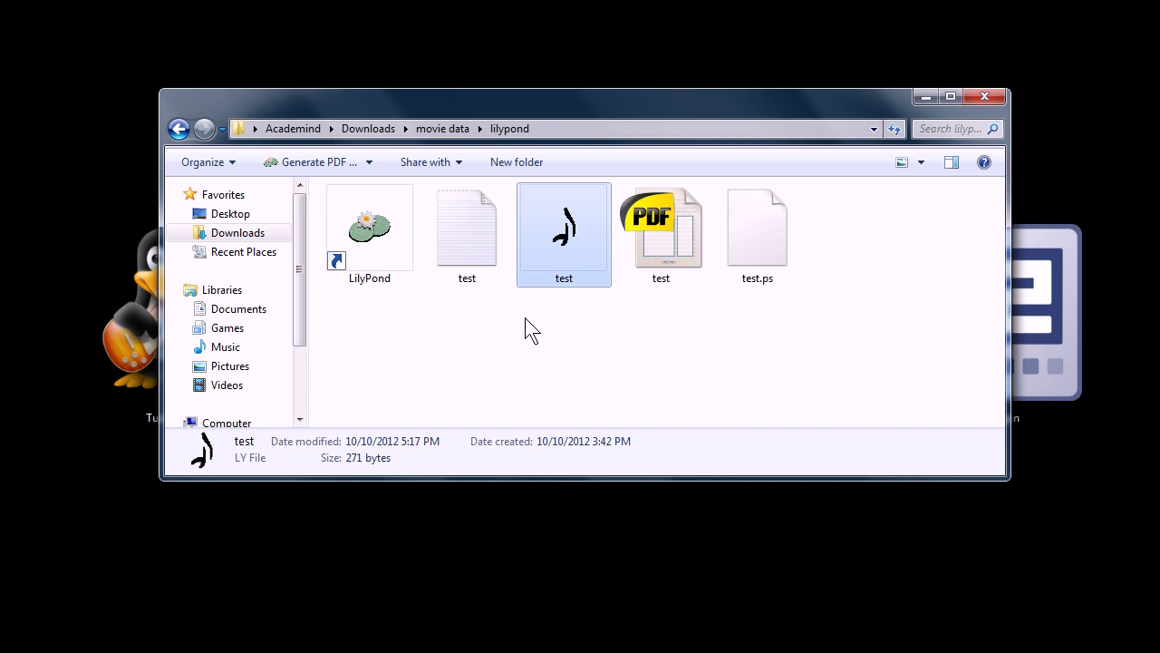
double_click(673, 266)
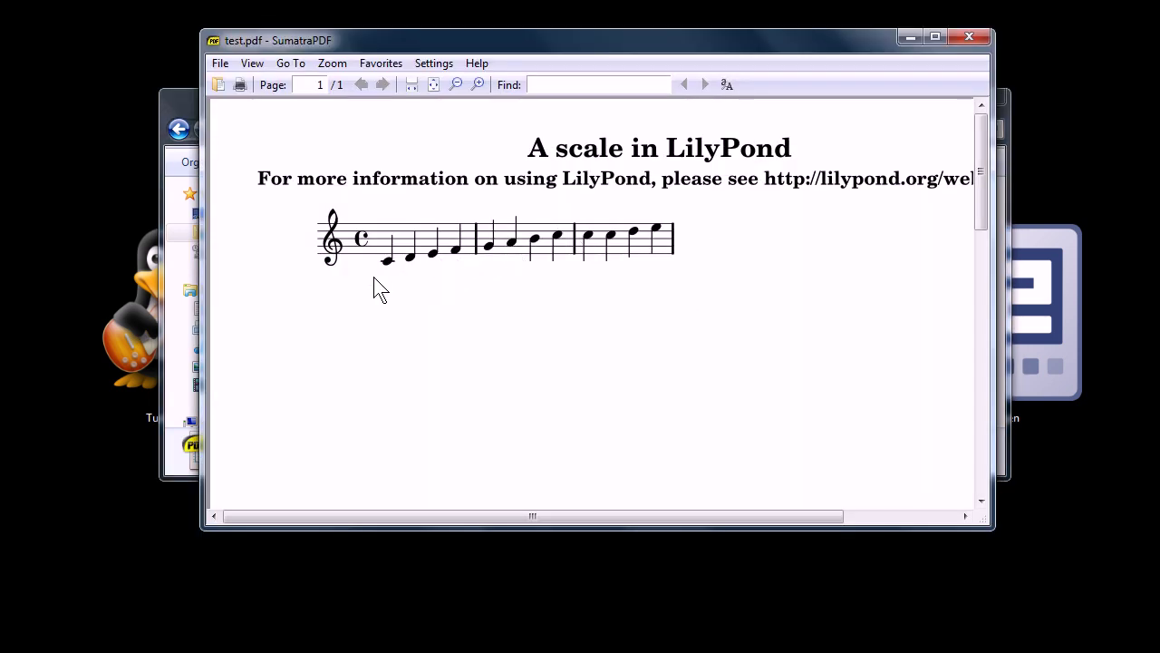
Close the PDF viewer, delete test.pdf and test.ps, then close the lilypond folder.
left_click(978, 37)
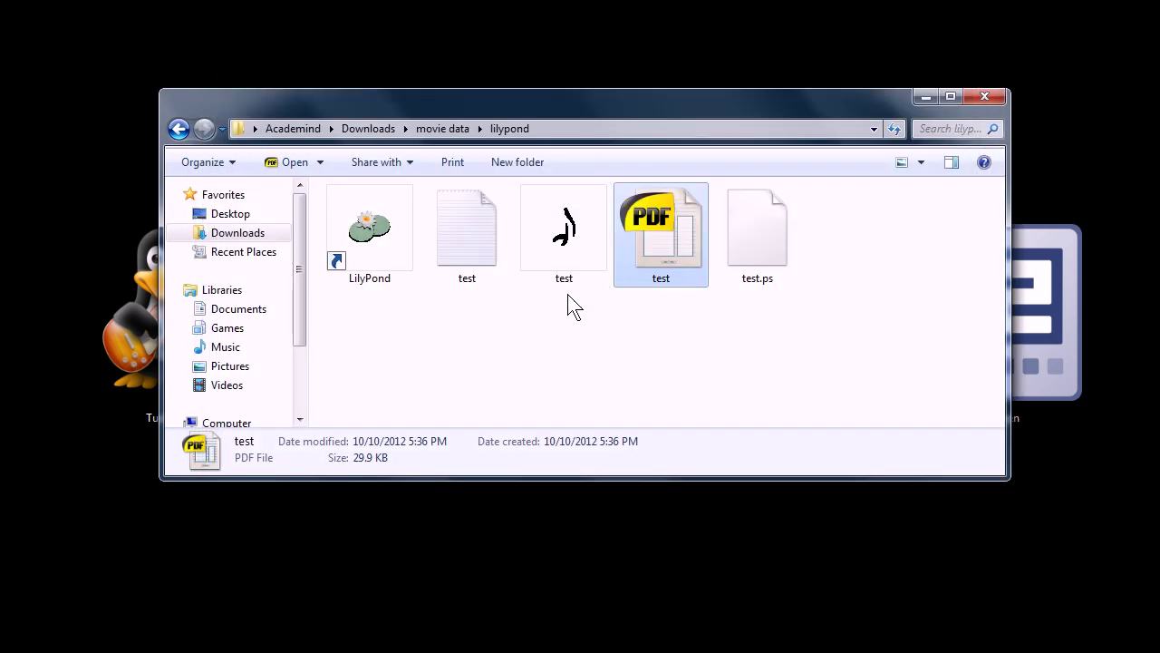
left_click_drag(608, 331, 752, 311)
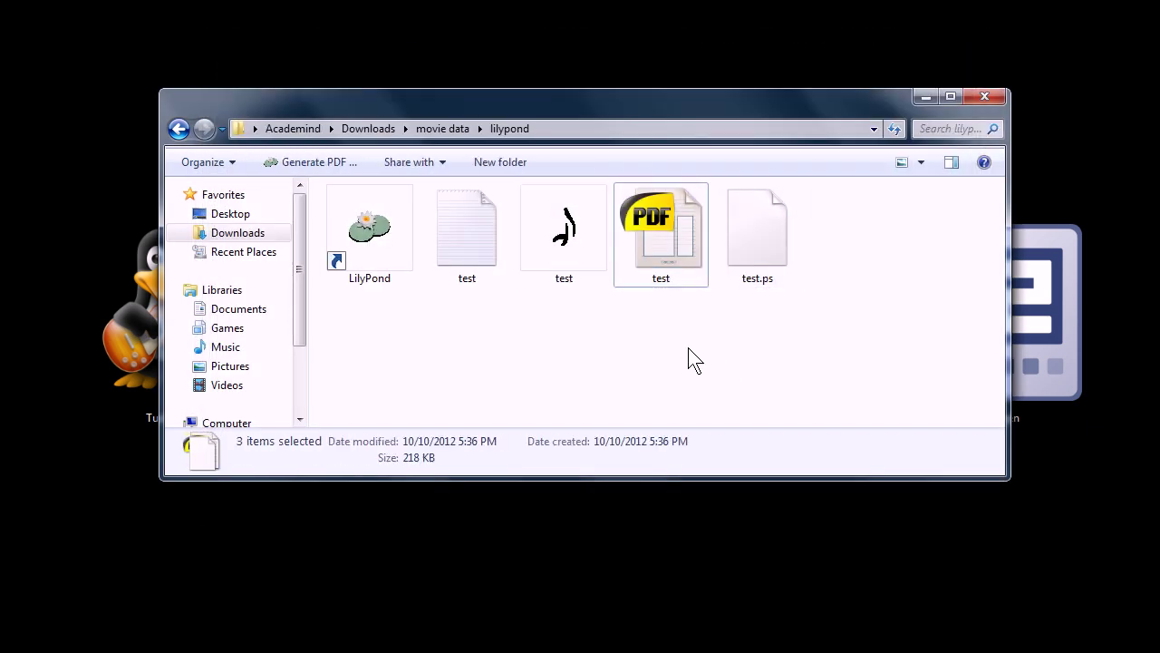
left_click_drag(686, 357, 821, 240)
key("Delete")
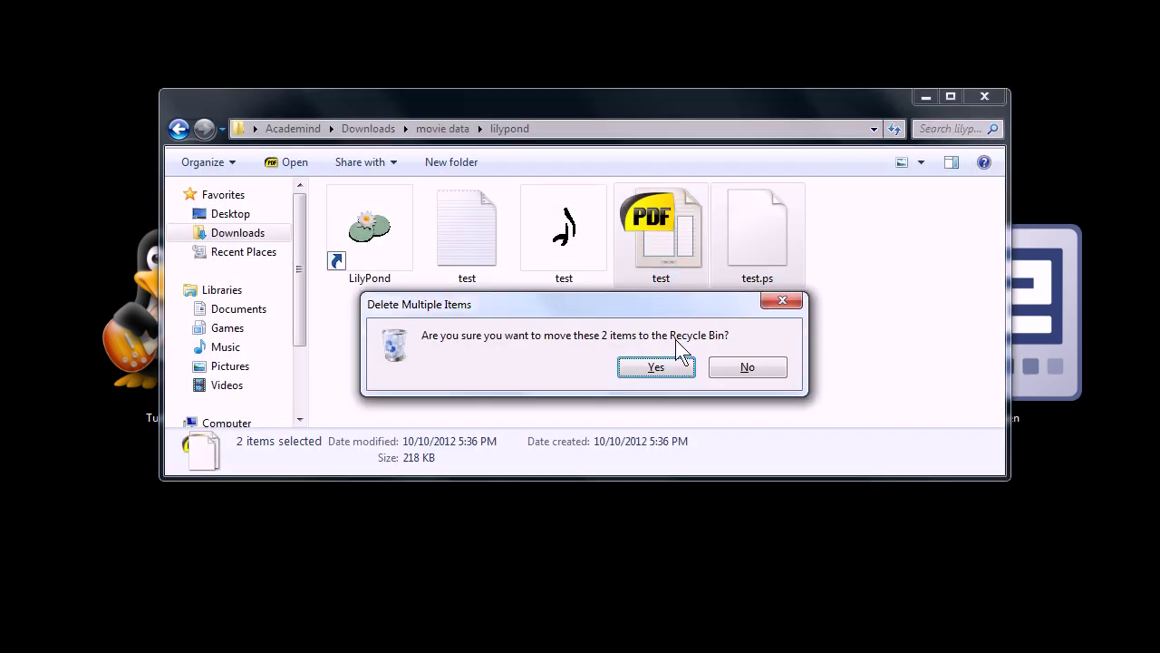
left_click(659, 366)
right_click(462, 252)
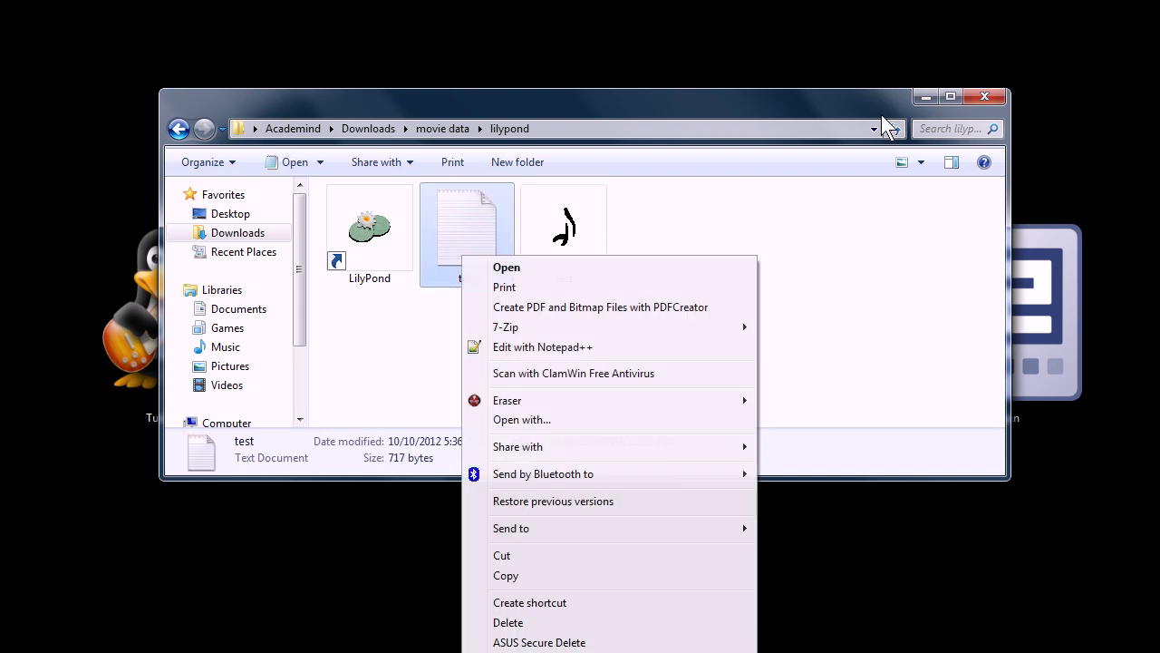
left_click(926, 95)
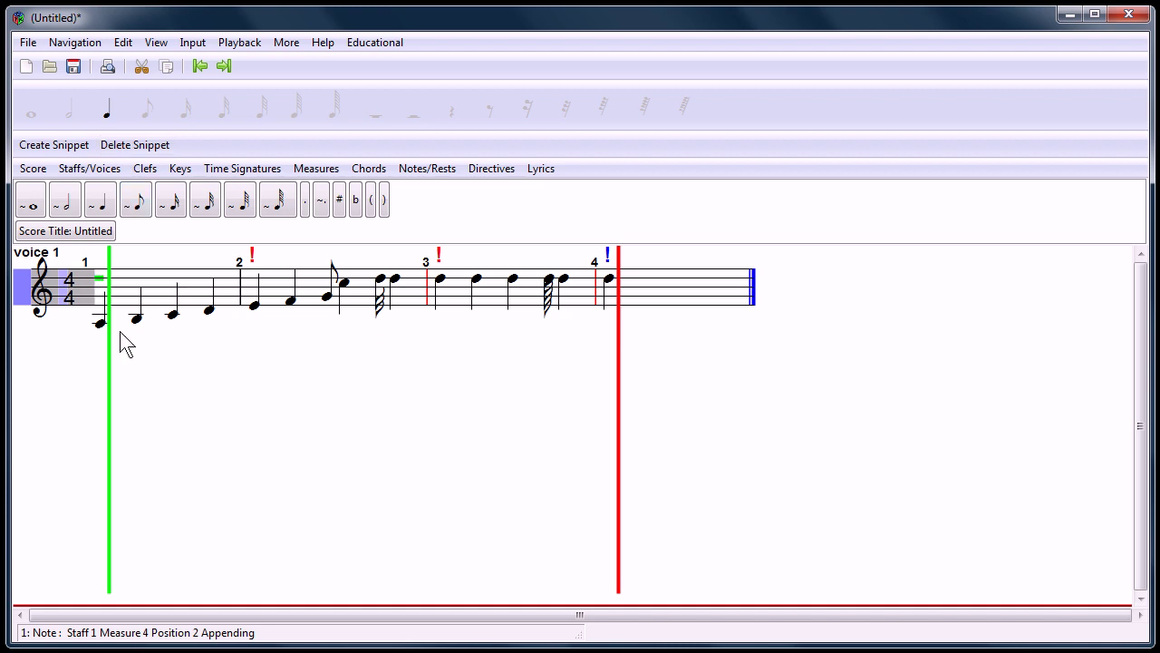
Play and stop the Denemo score, then open the Input menu's external input choices.
left_click(223, 64)
left_click(262, 87)
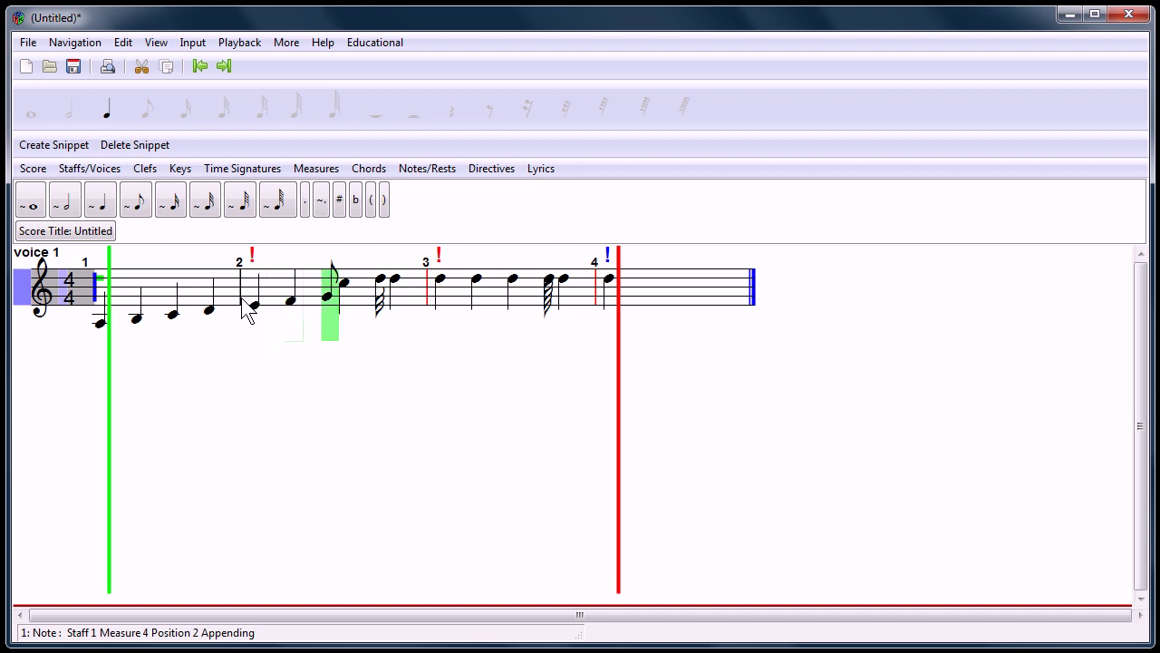
left_click(225, 66)
left_click(247, 90)
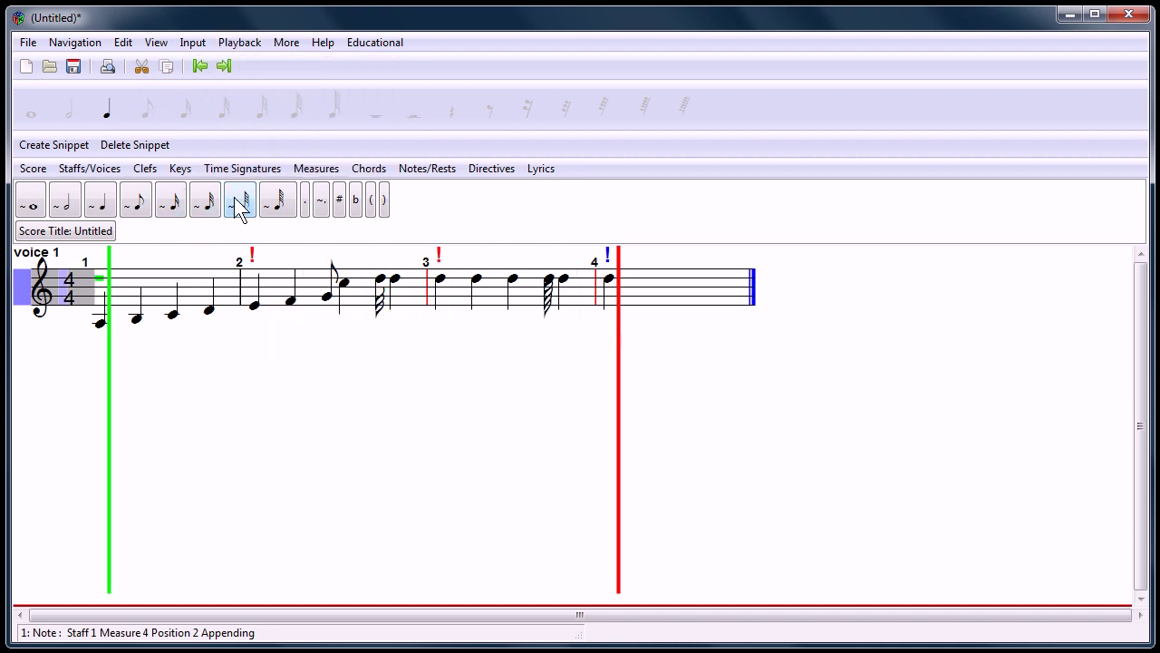
left_click(181, 42)
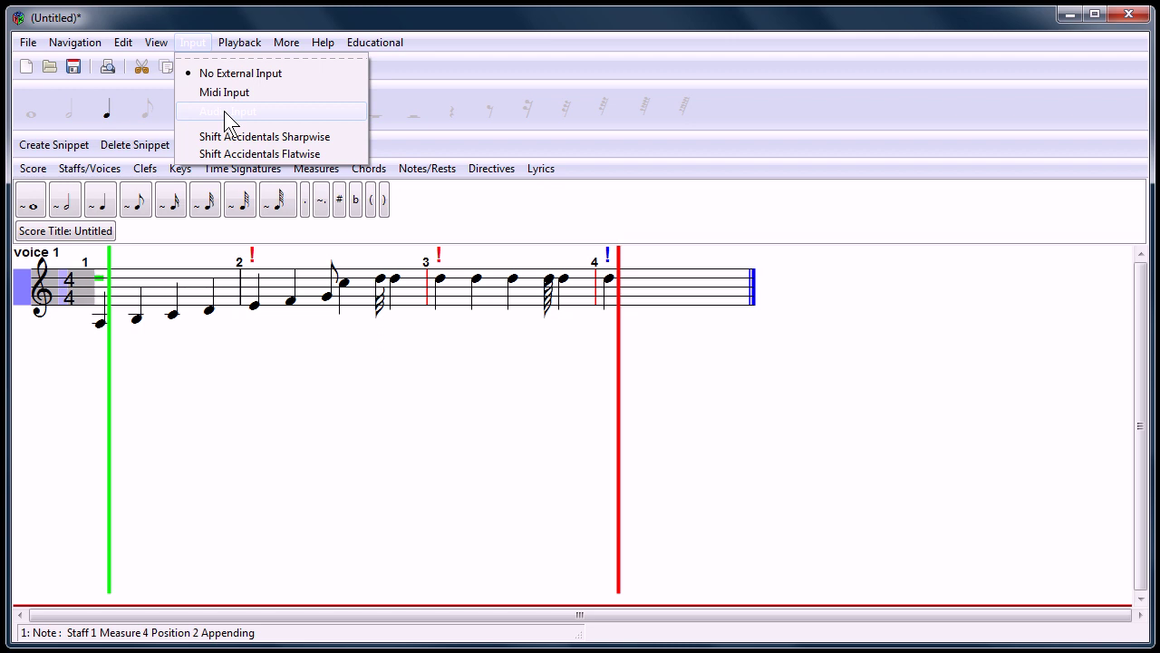
Dismiss Denemo's external input choices so the untitled score is showing.
left_click(172, 392)
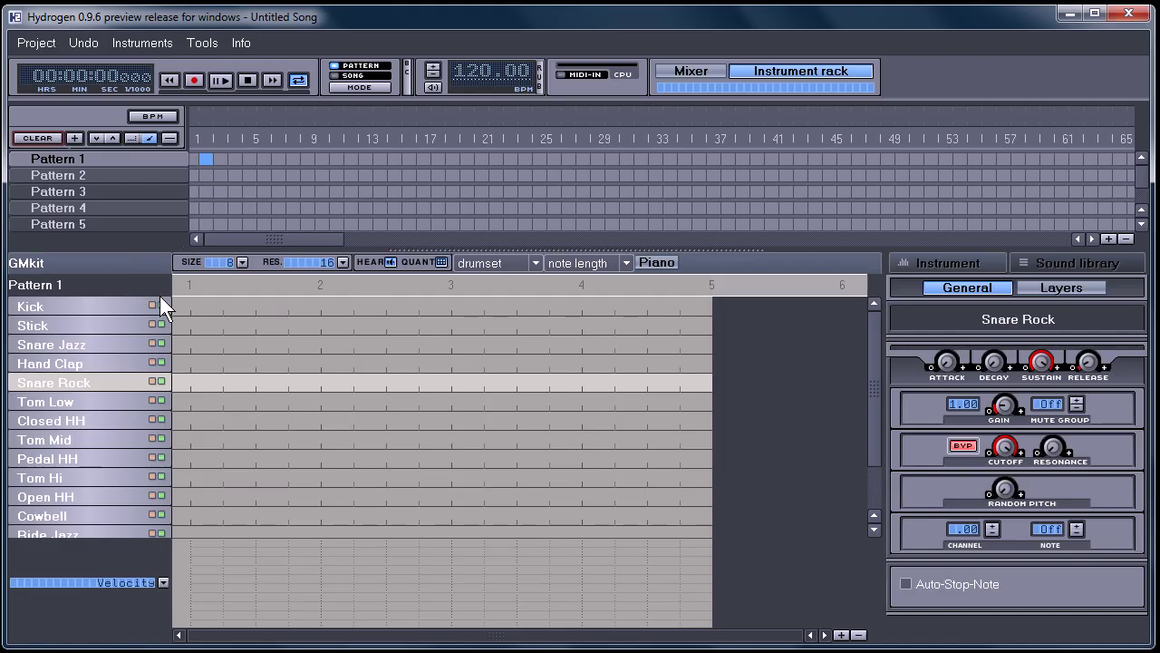
Put Kick hits on beats 1–4 of Pattern 1 and start it looping.
left_click(189, 307)
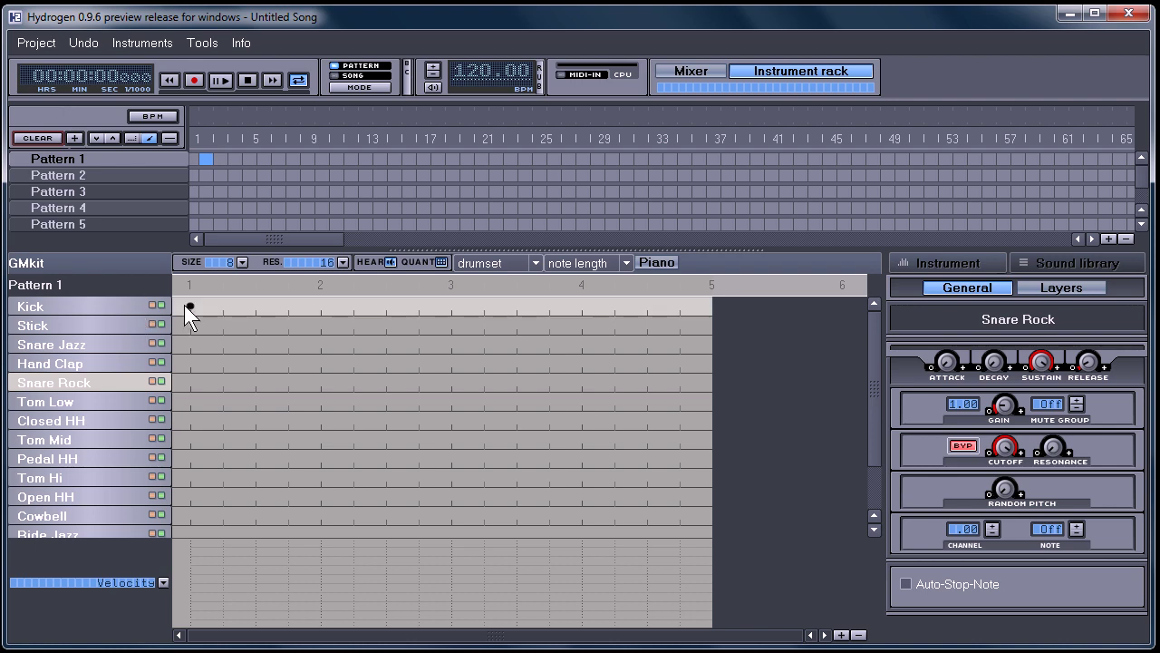
left_click(320, 306)
left_click(451, 306)
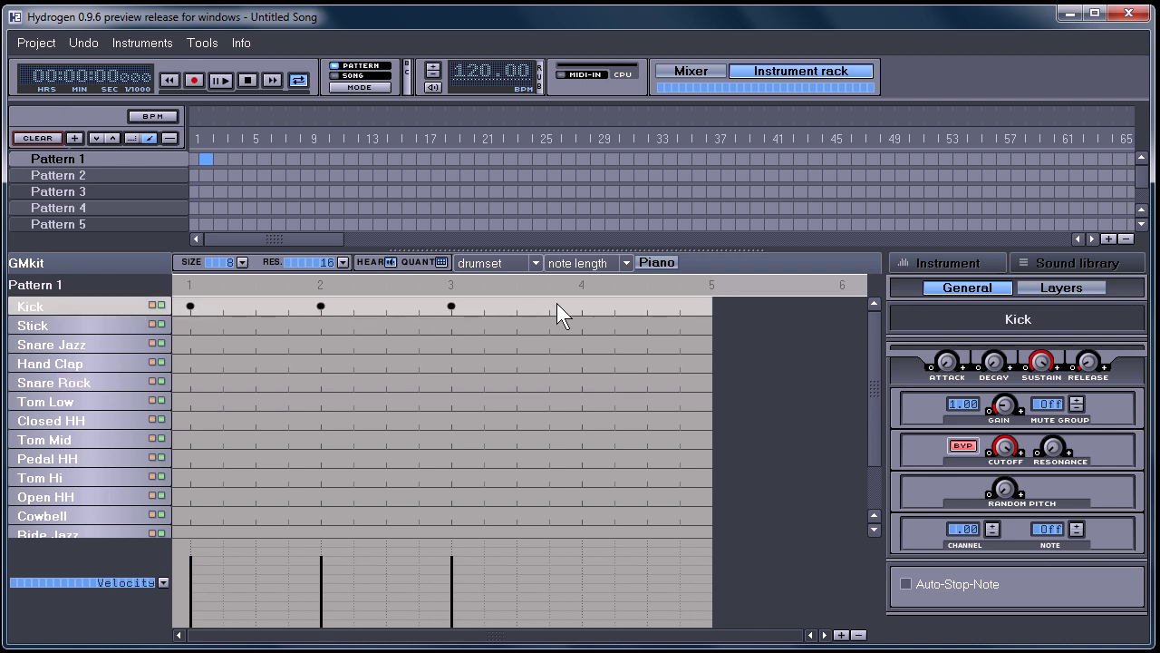
left_click(582, 306)
left_click(220, 81)
Add Hand Clap, Snare, Tom Low and Closed HH hits to the looping Pattern 1.
left_click(256, 364)
left_click(255, 402)
left_click(353, 382)
left_click(386, 383)
left_click(386, 363)
left_click(418, 401)
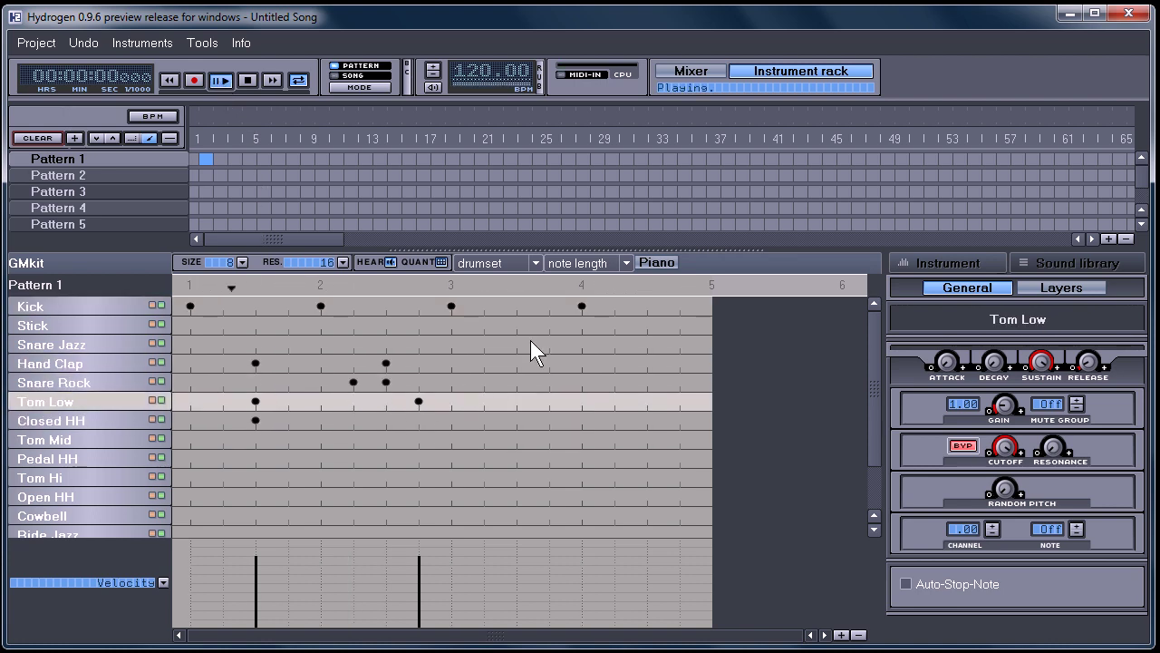
left_click(550, 363)
left_click(582, 401)
left_click(680, 420)
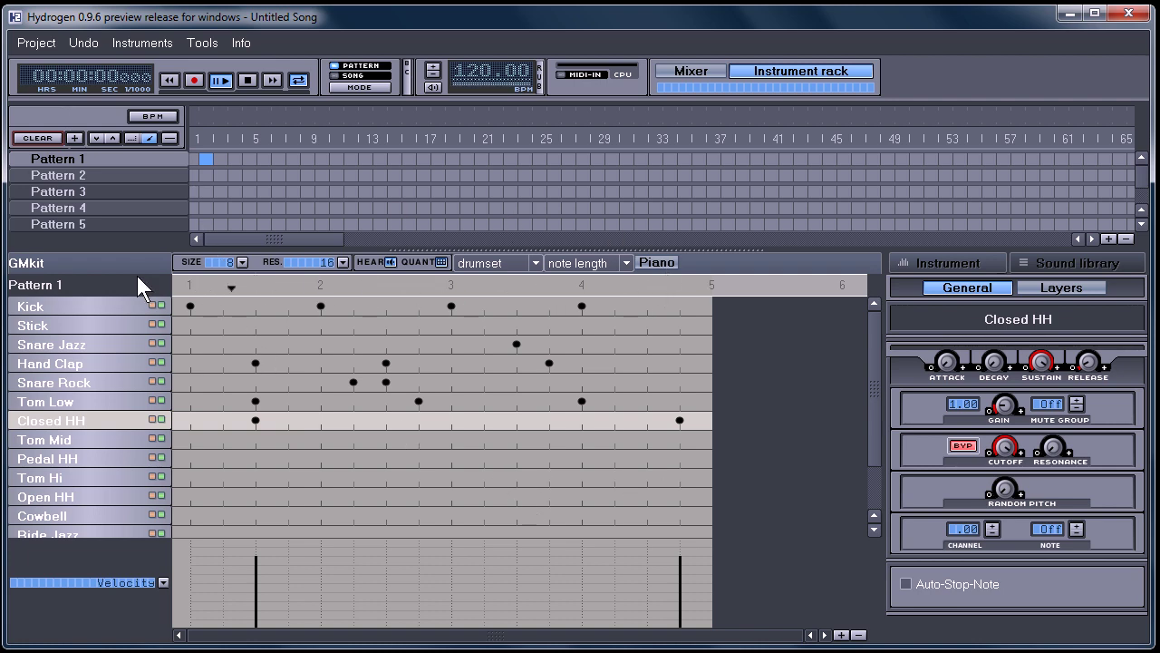
Place Pattern 2 at song bar 2 and add Closed HH, Pedal HH and Tom Hi hits.
left_click(52, 174)
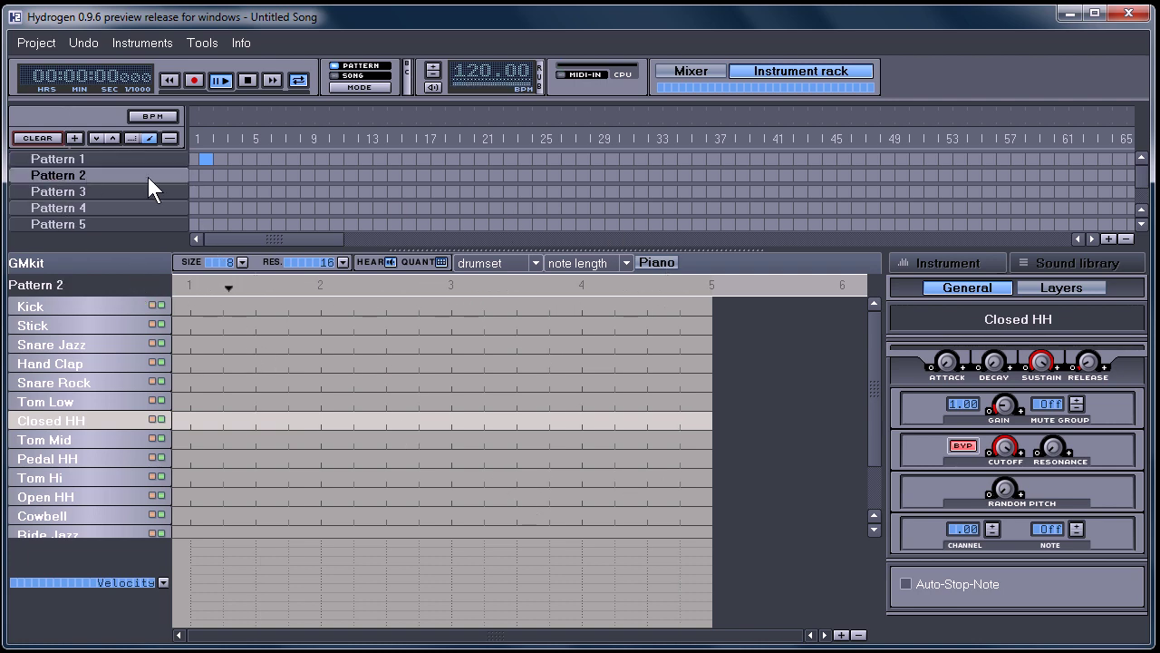
left_click(221, 175)
left_click(223, 421)
left_click(289, 459)
left_click(288, 478)
Add an Open HH hit, three Cowbell hits and two Snare Jazz hits to Pattern 2.
left_click(353, 497)
left_click(386, 516)
left_click(288, 516)
left_click(256, 516)
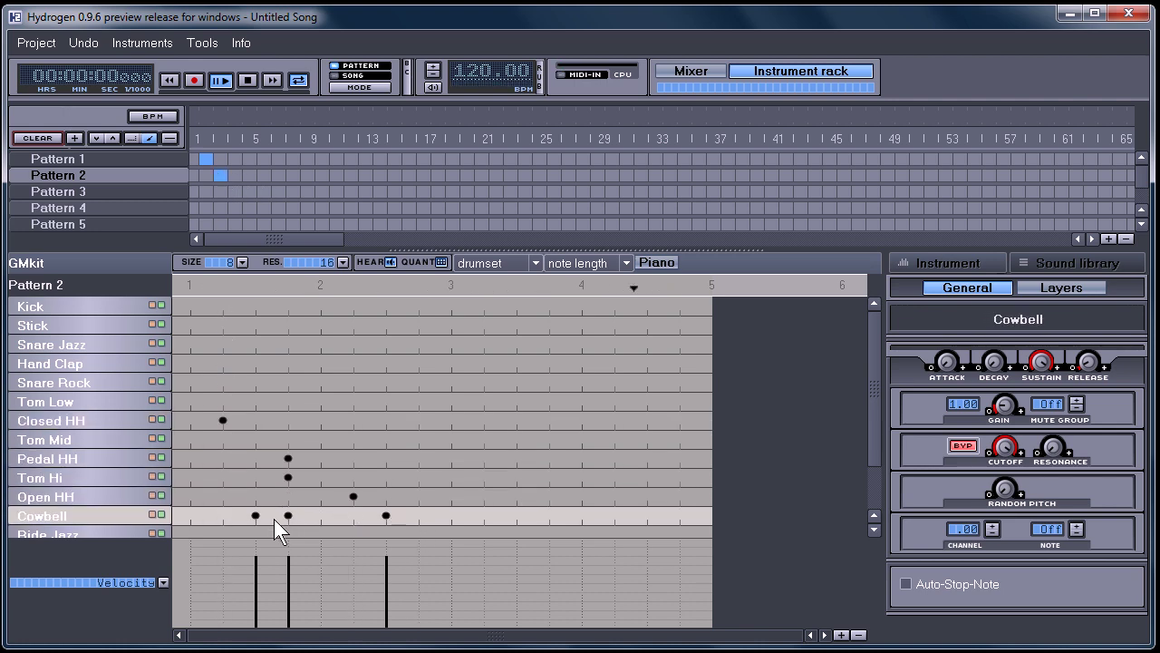
left_click(581, 345)
left_click(615, 344)
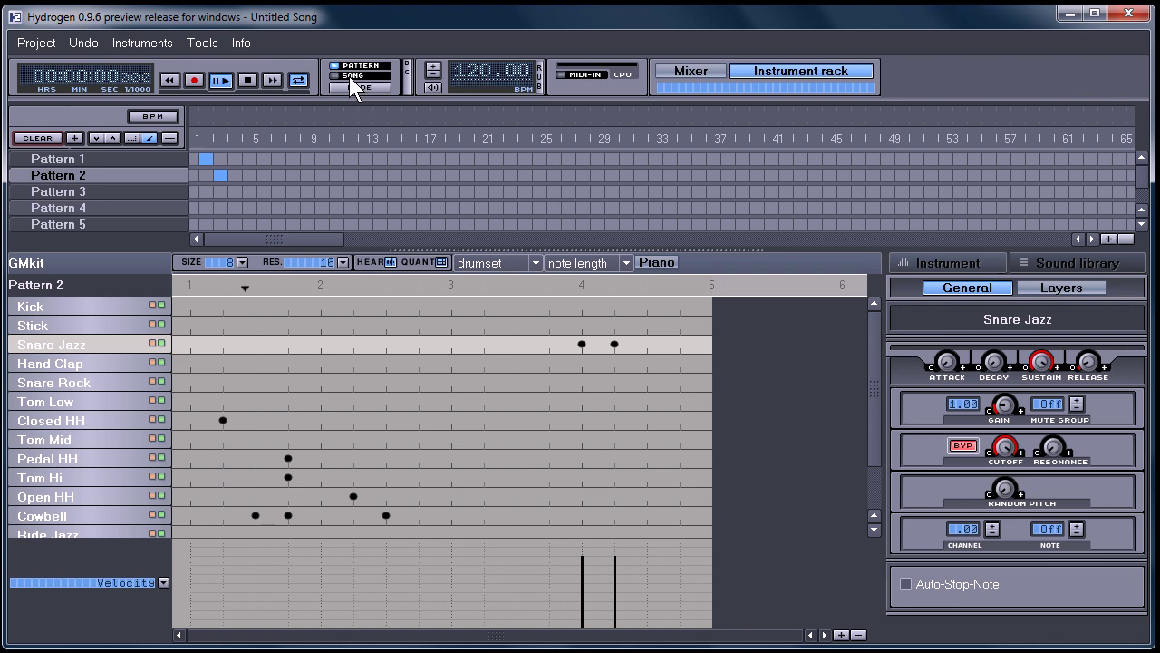
Switch to SONG mode, put Pattern 1 at bar 1, and play the two-pattern song through.
left_click(250, 80)
left_click(336, 76)
left_click(203, 155)
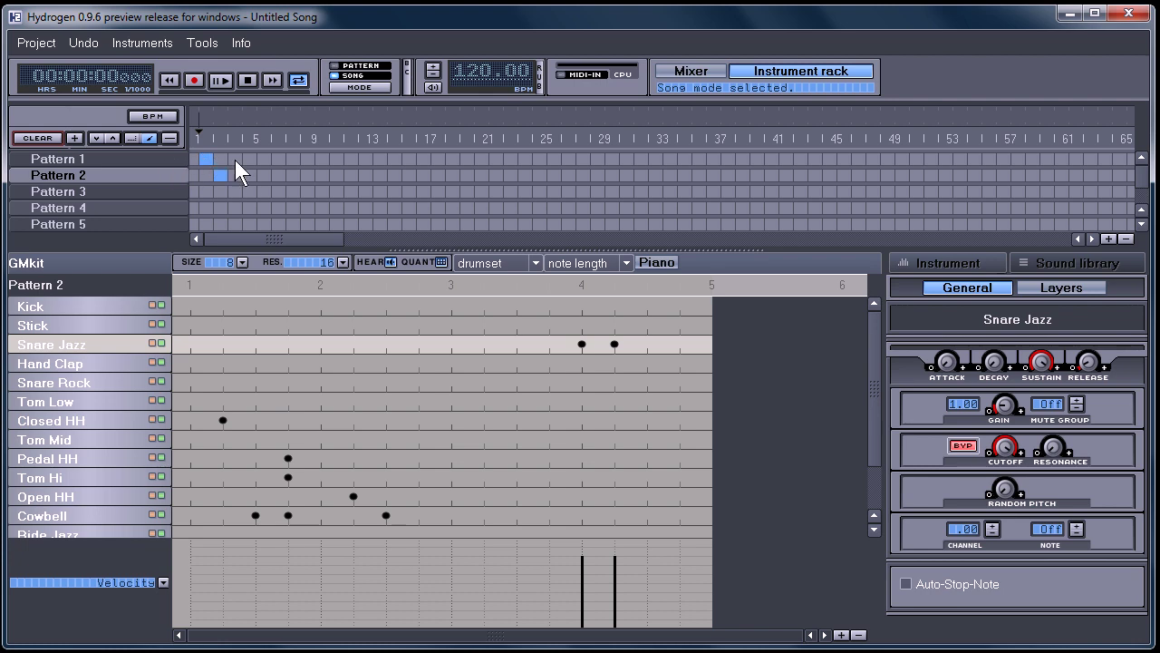
left_click(221, 81)
left_click(248, 80)
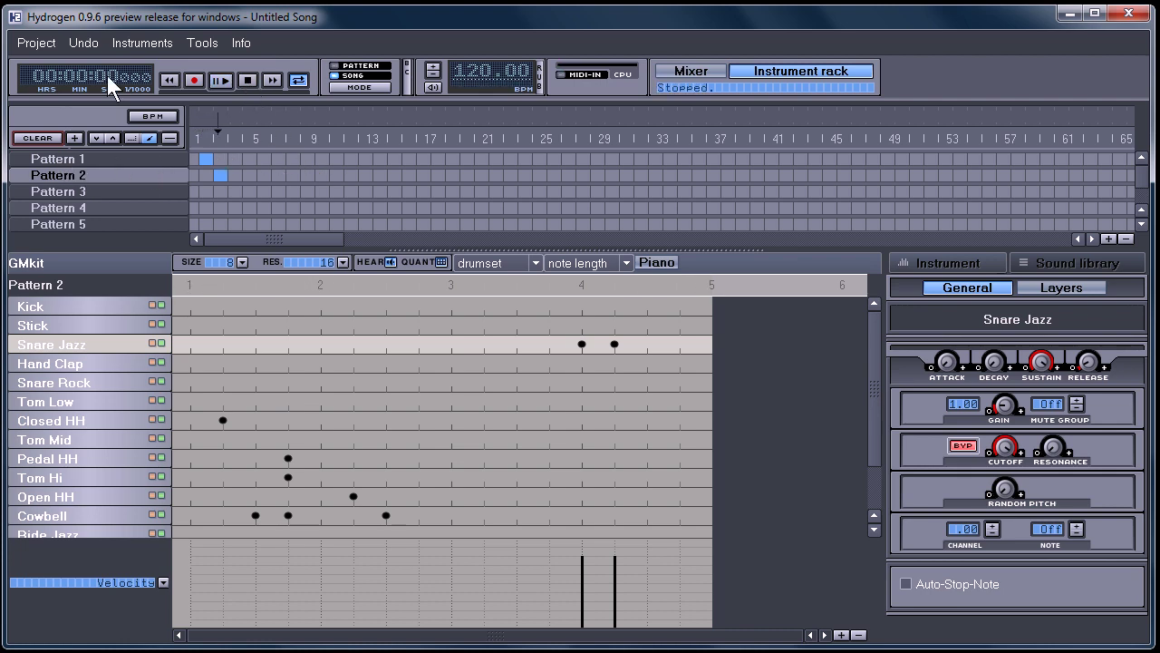
Open Project > Export MIDI file, then close the dialog without exporting.
left_click(42, 38)
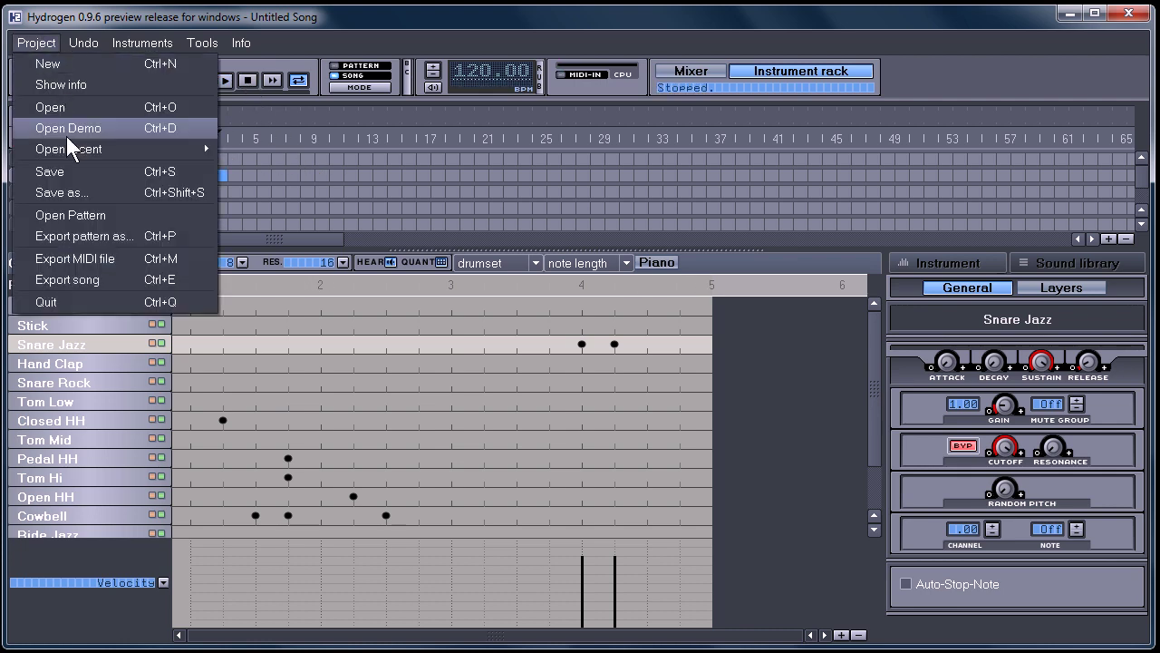
left_click(56, 262)
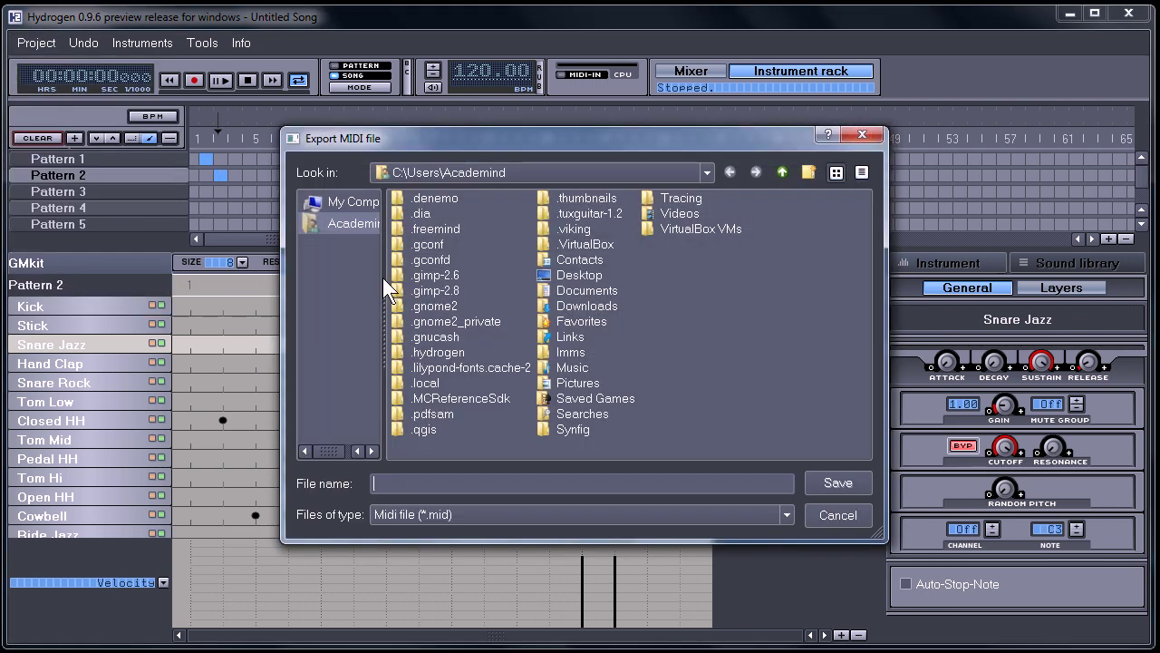
left_click(855, 135)
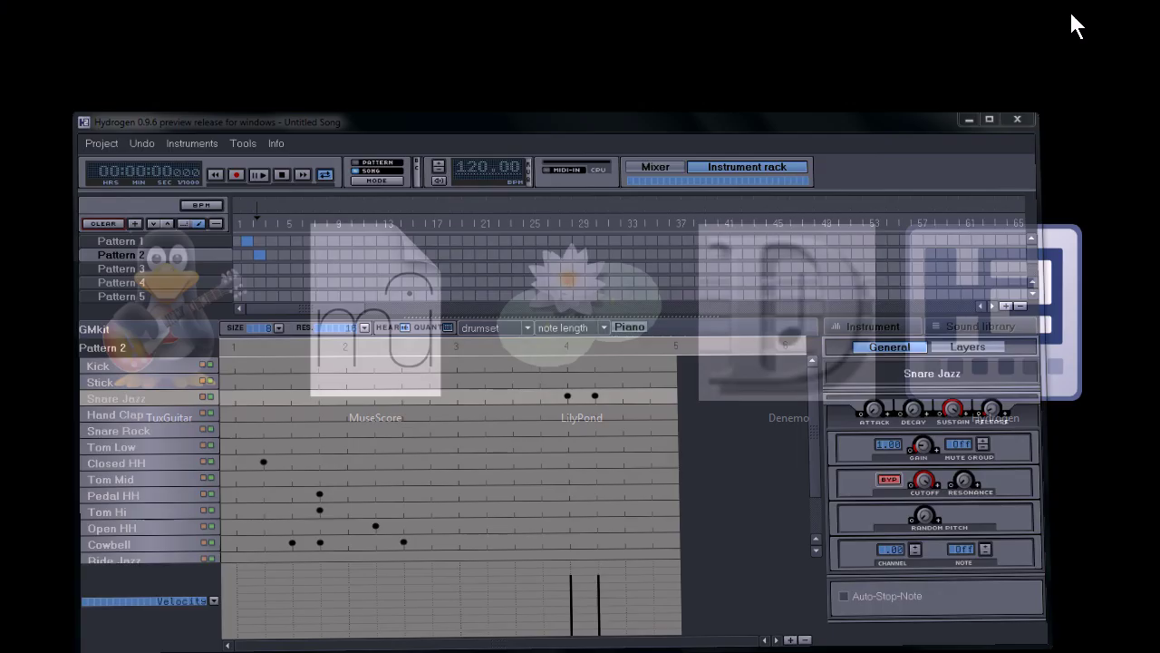